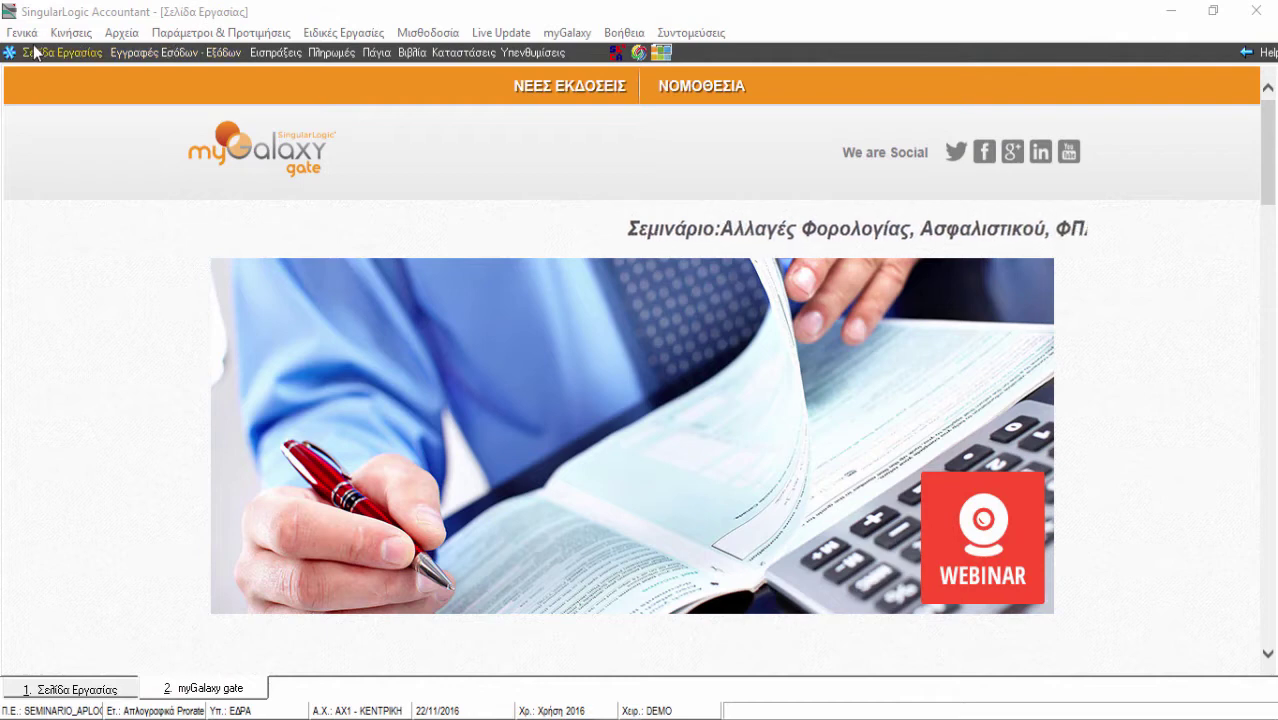
Switch to the company Παρακρατούμενοι φόροι, allowing all open tasks to close and dismissing the reminder search.
{"action": "left_click", "coordinate": [20, 36]}
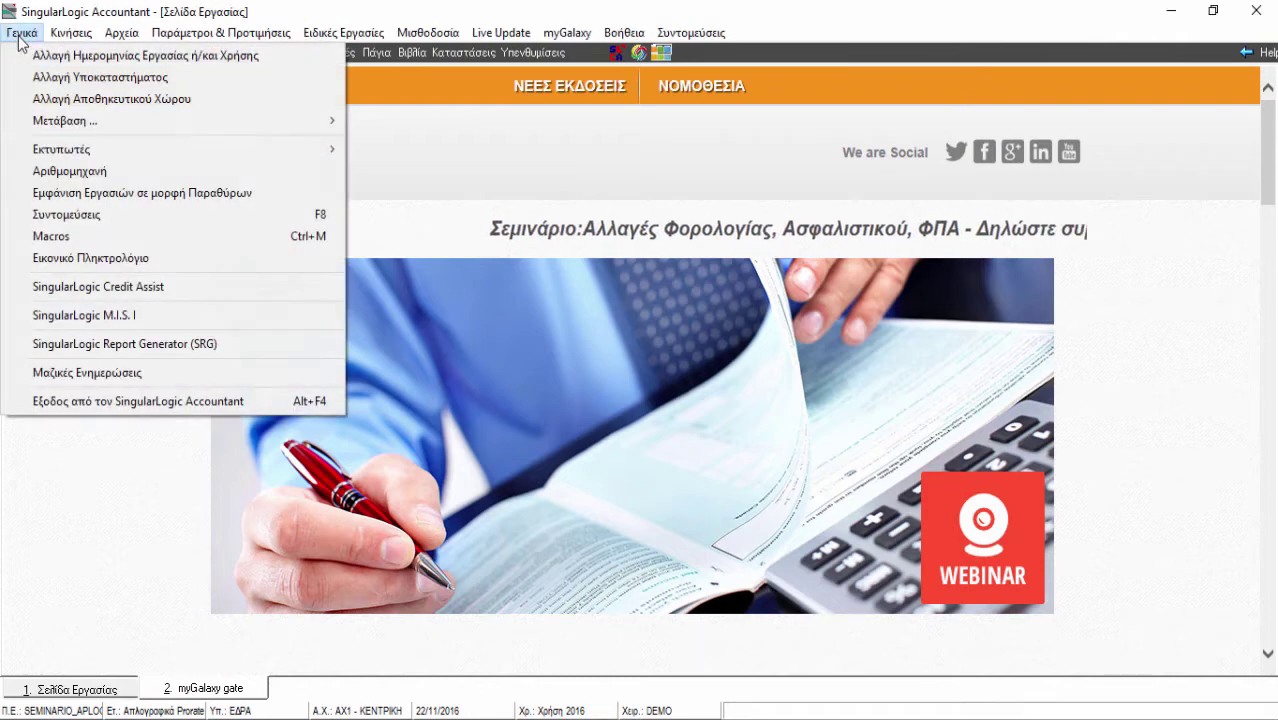
{"action": "mouse_move", "coordinate": [77, 124]}
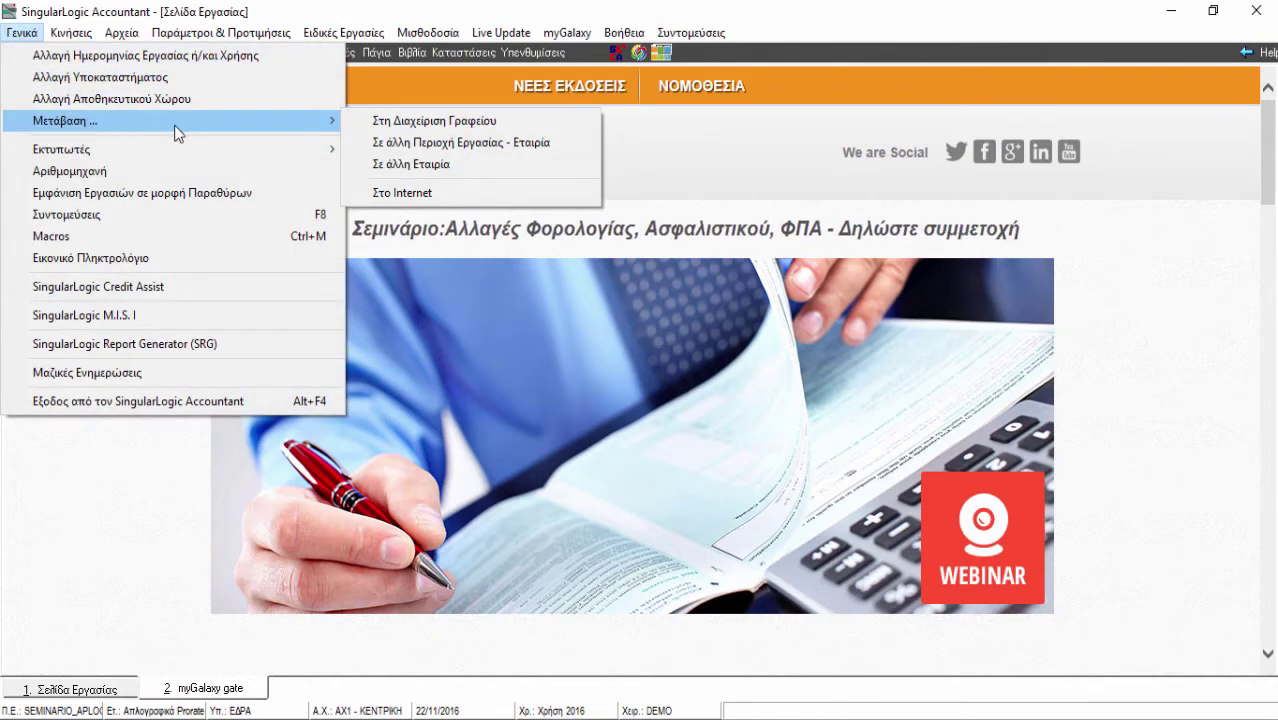
{"action": "left_click", "coordinate": [411, 165]}
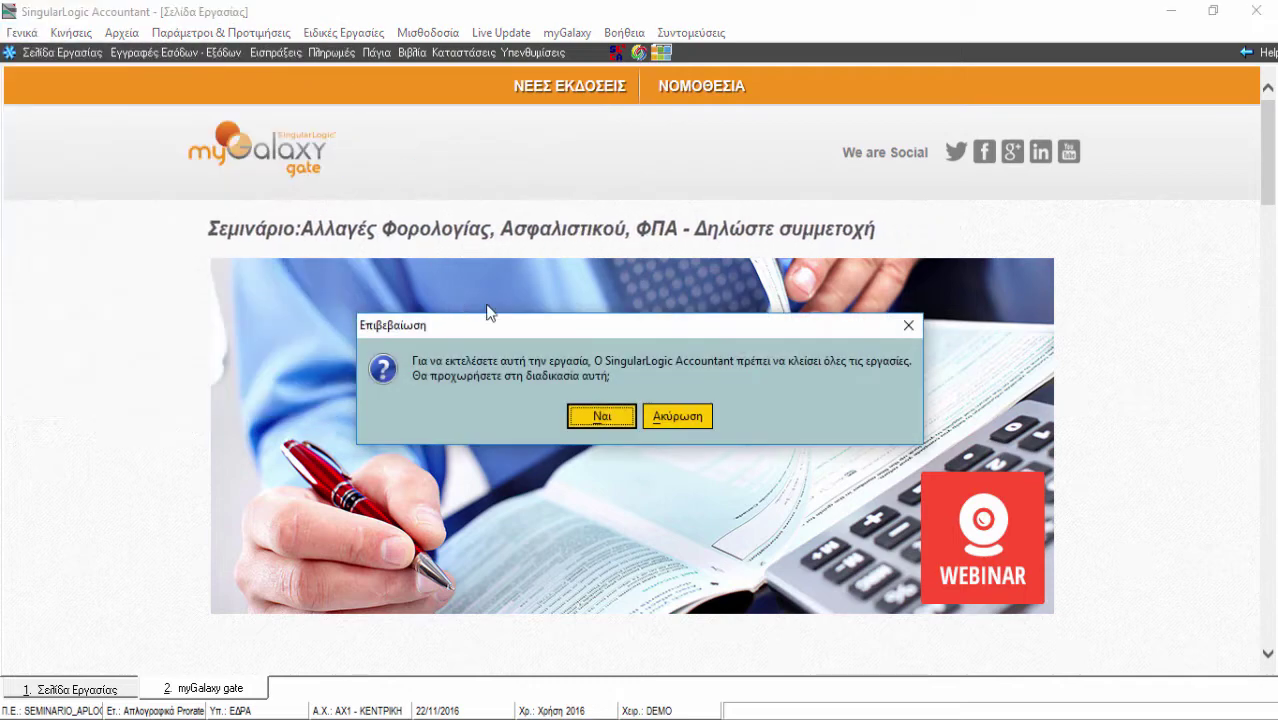
{"action": "left_click", "coordinate": [612, 416]}
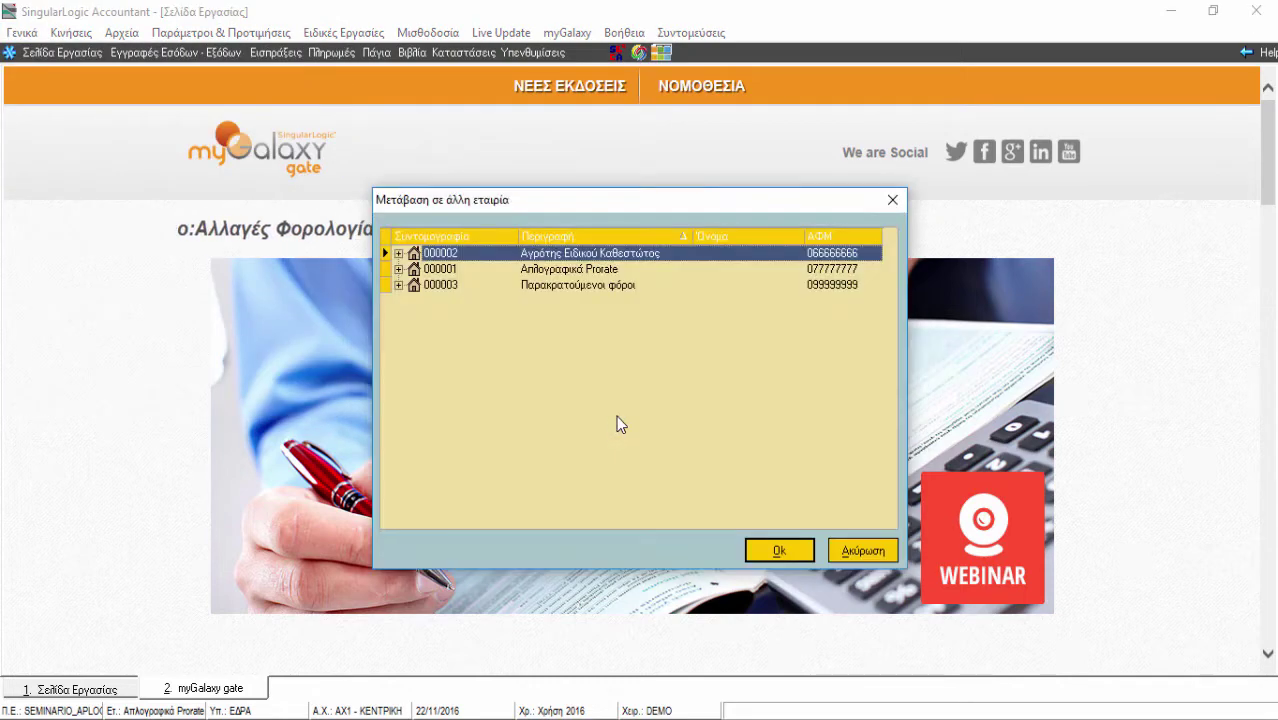
{"action": "left_click", "coordinate": [562, 286]}
{"action": "left_click", "coordinate": [772, 550]}
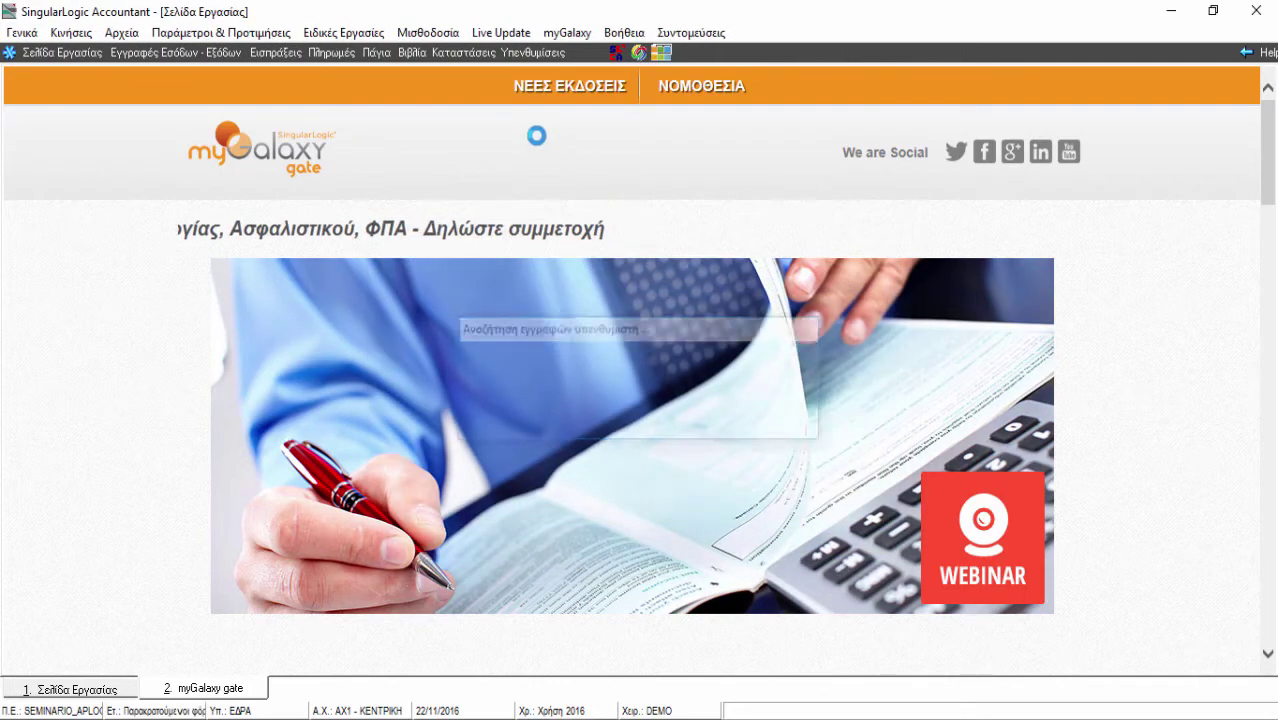
{"action": "left_click", "coordinate": [890, 197]}
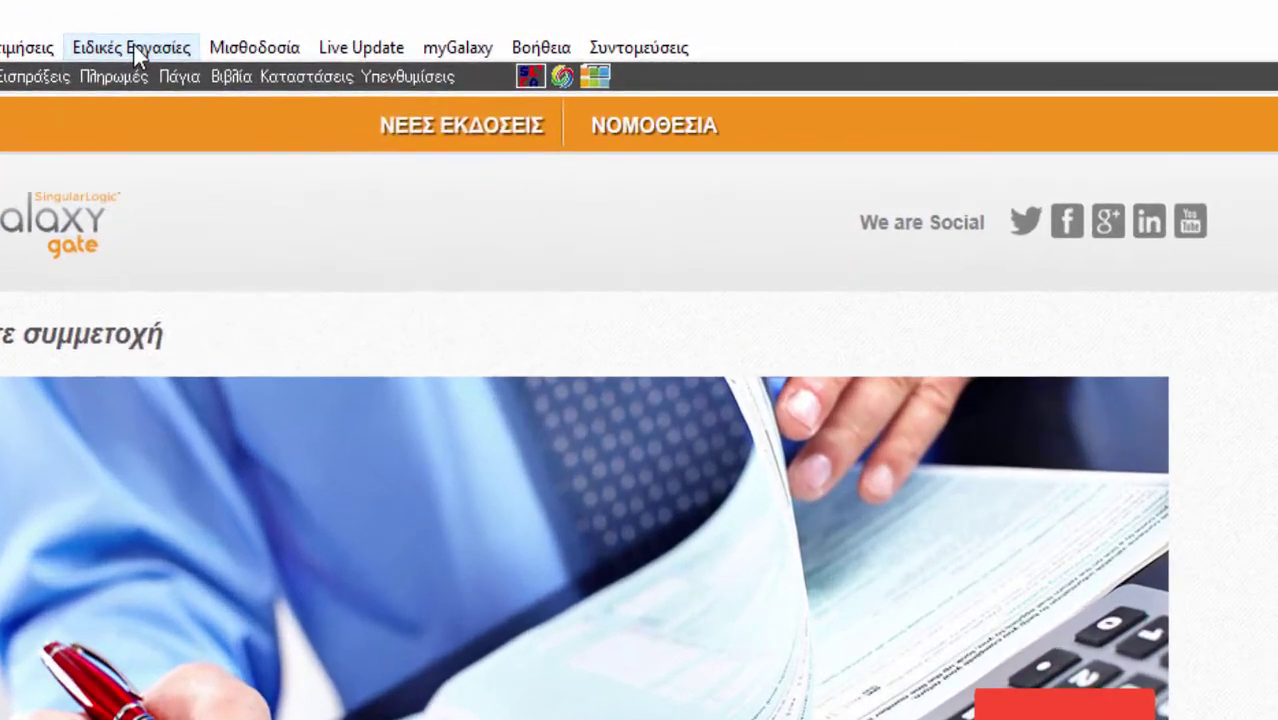
Review the criteria form for the final submission of withheld taxes from business activity and close it without submitting.
{"action": "left_click", "coordinate": [134, 50]}
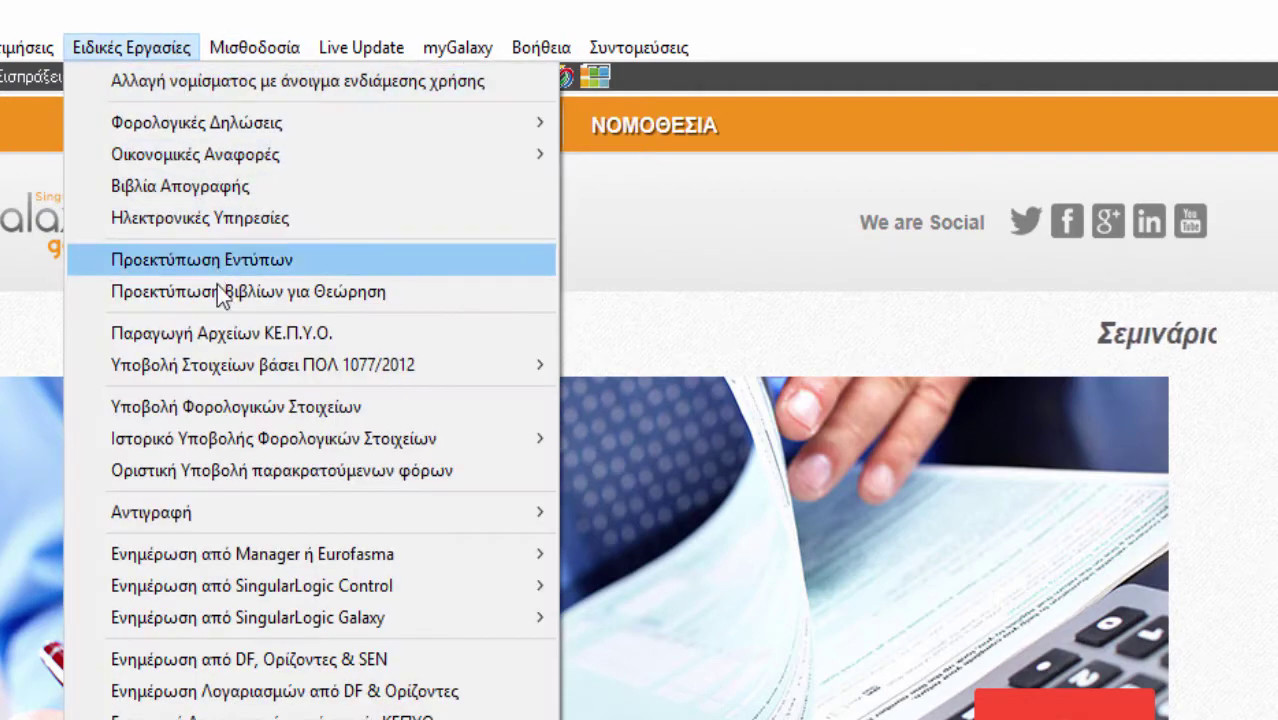
{"action": "left_click", "coordinate": [239, 467]}
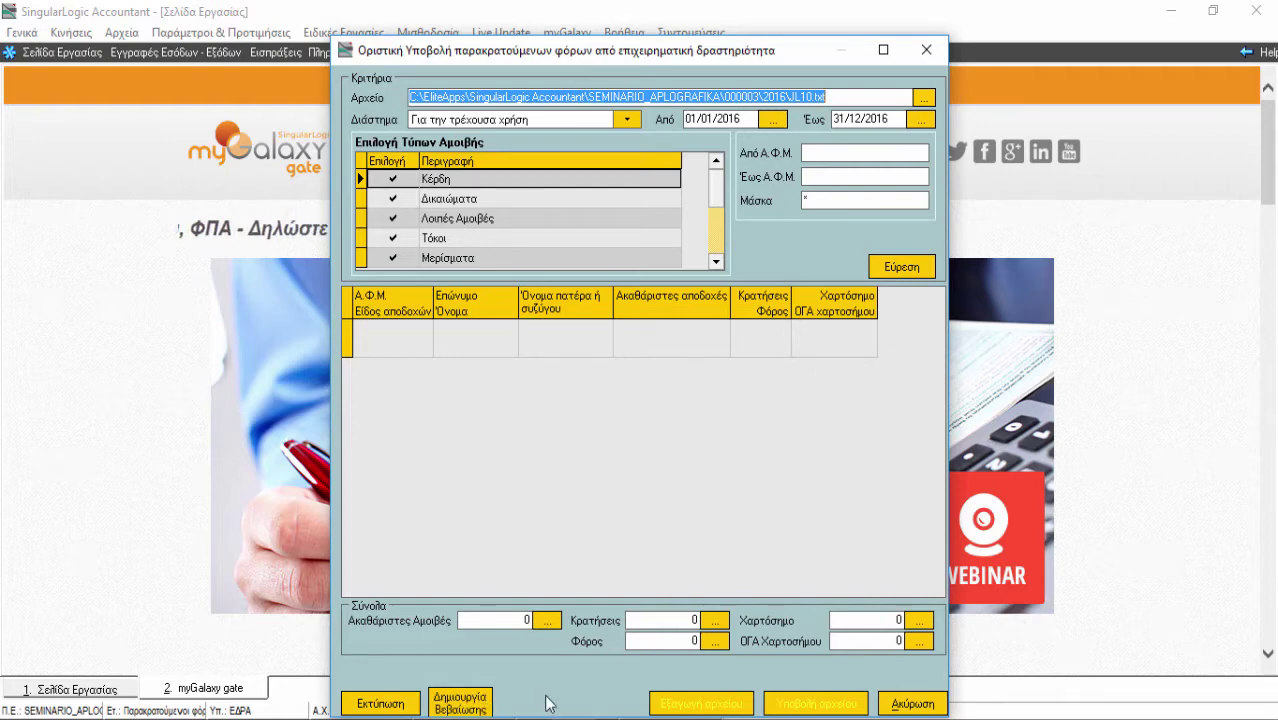
{"action": "left_click", "coordinate": [914, 704]}
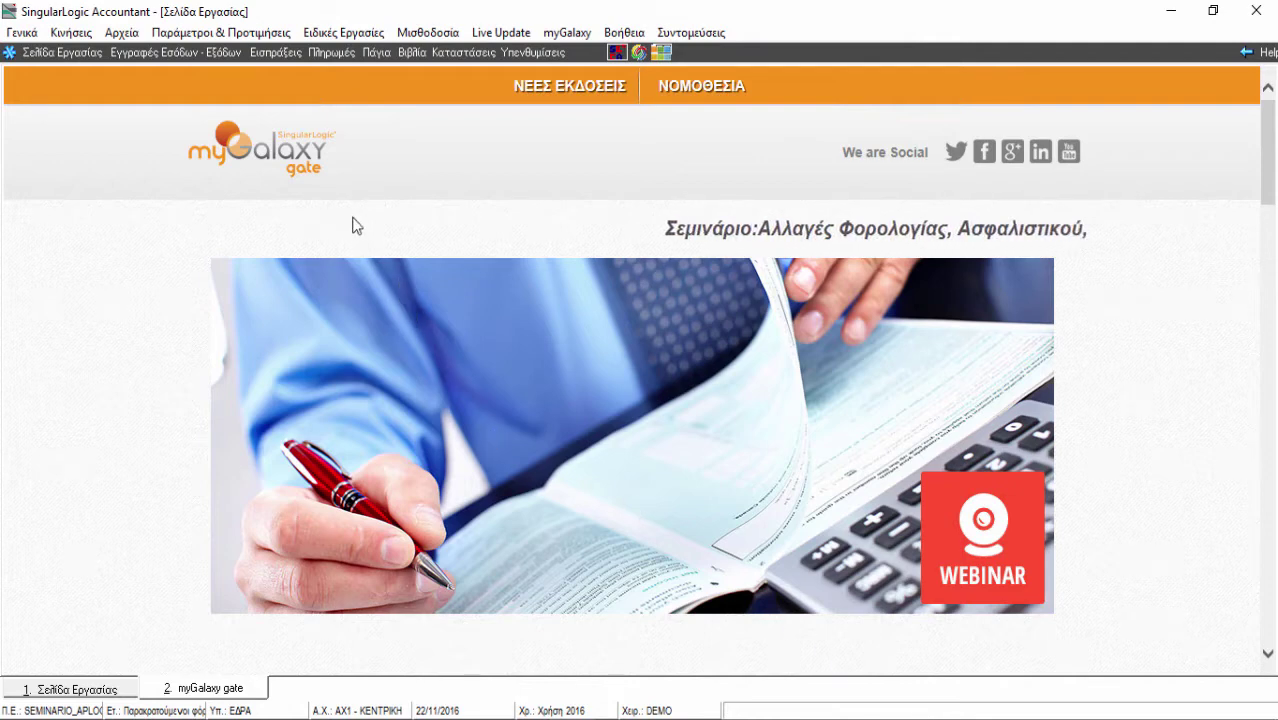
Find the Παρακρατούμενοι Φόροι table in the catalogue of general tables and open its list of taxes.
{"action": "left_click", "coordinate": [280, 36]}
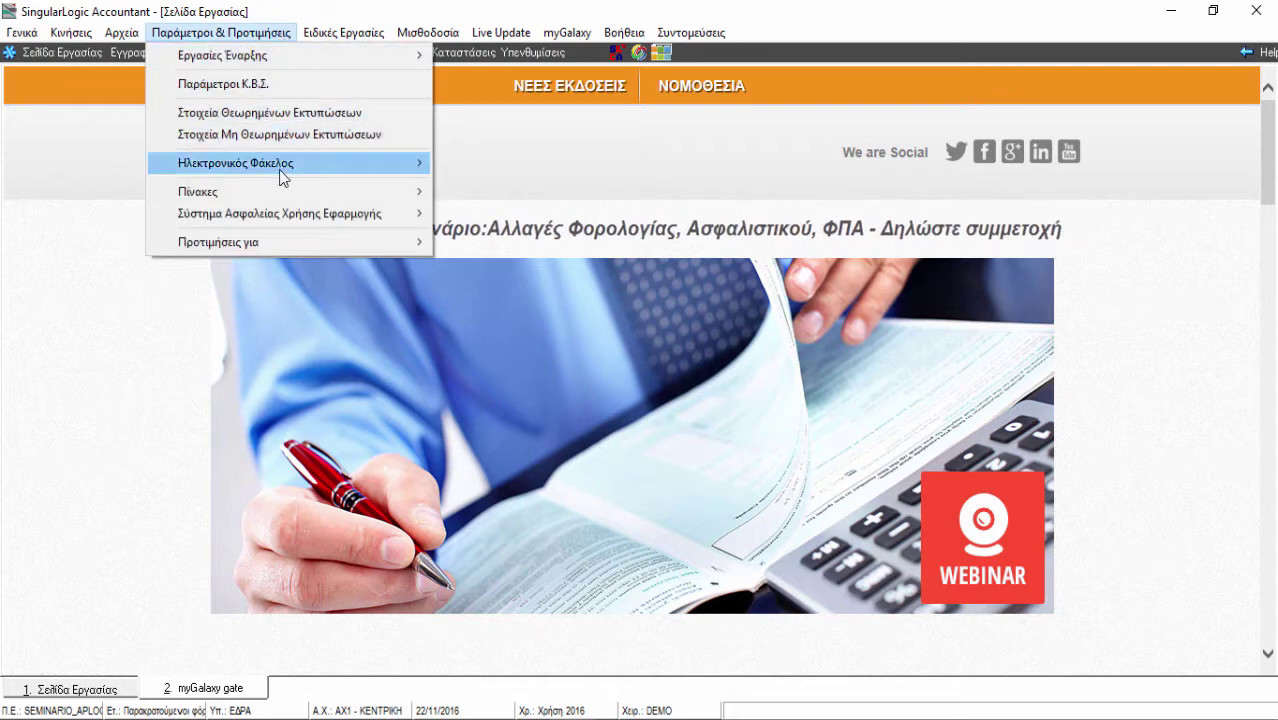
{"action": "mouse_move", "coordinate": [283, 191]}
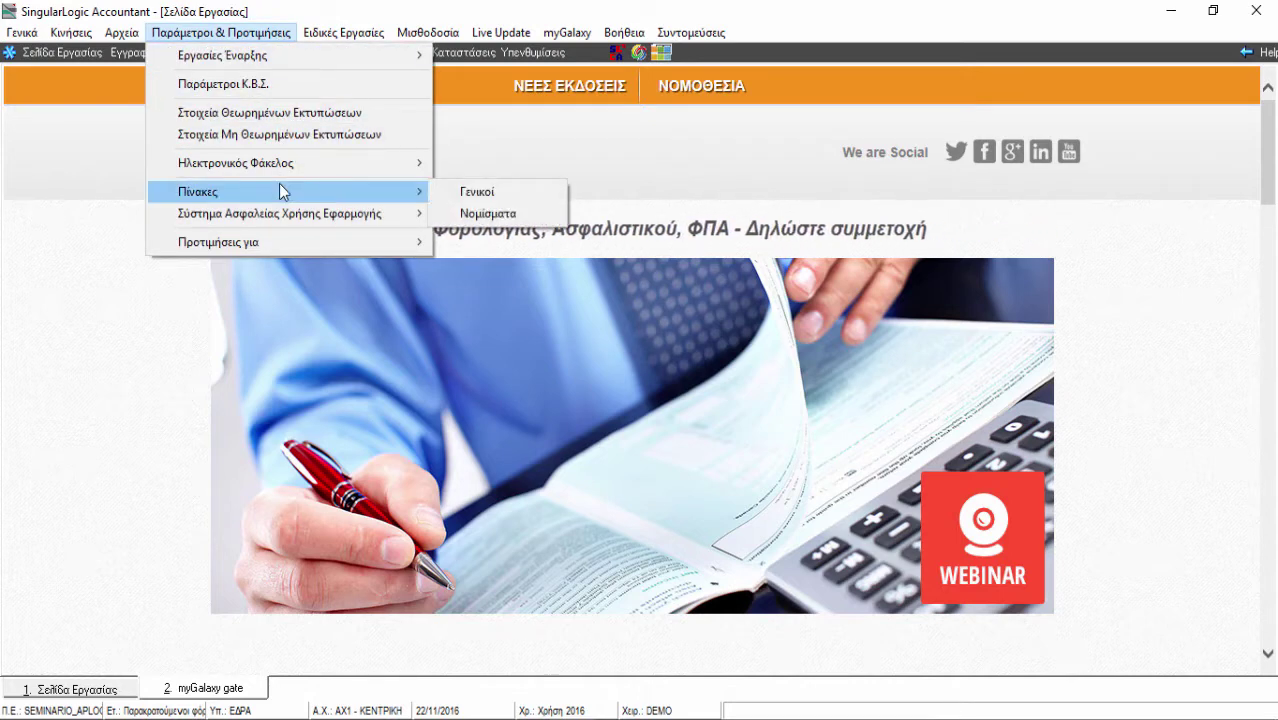
{"action": "left_click", "coordinate": [466, 194]}
{"action": "left_click", "coordinate": [385, 513]}
{"action": "scroll", "coordinate": [385, 514], "scroll_direction": "down", "scroll_amount": 1}
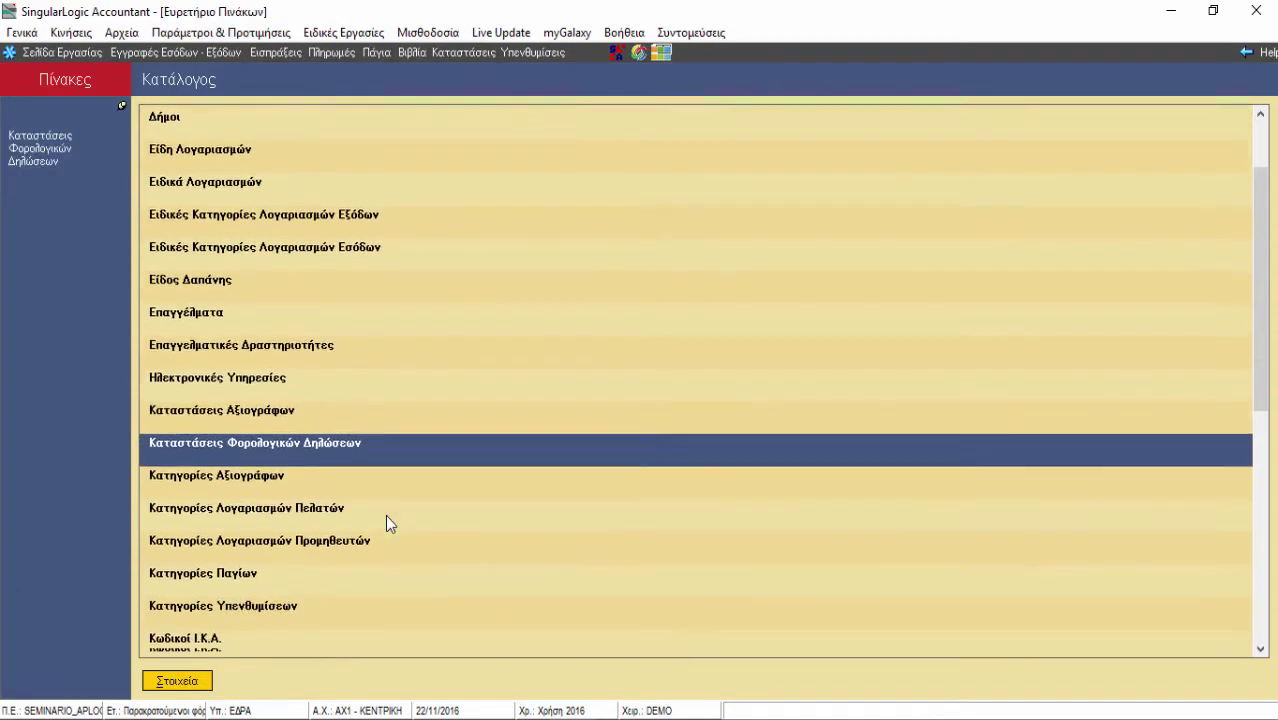
{"action": "scroll", "coordinate": [385, 524], "scroll_direction": "down", "scroll_amount": 5}
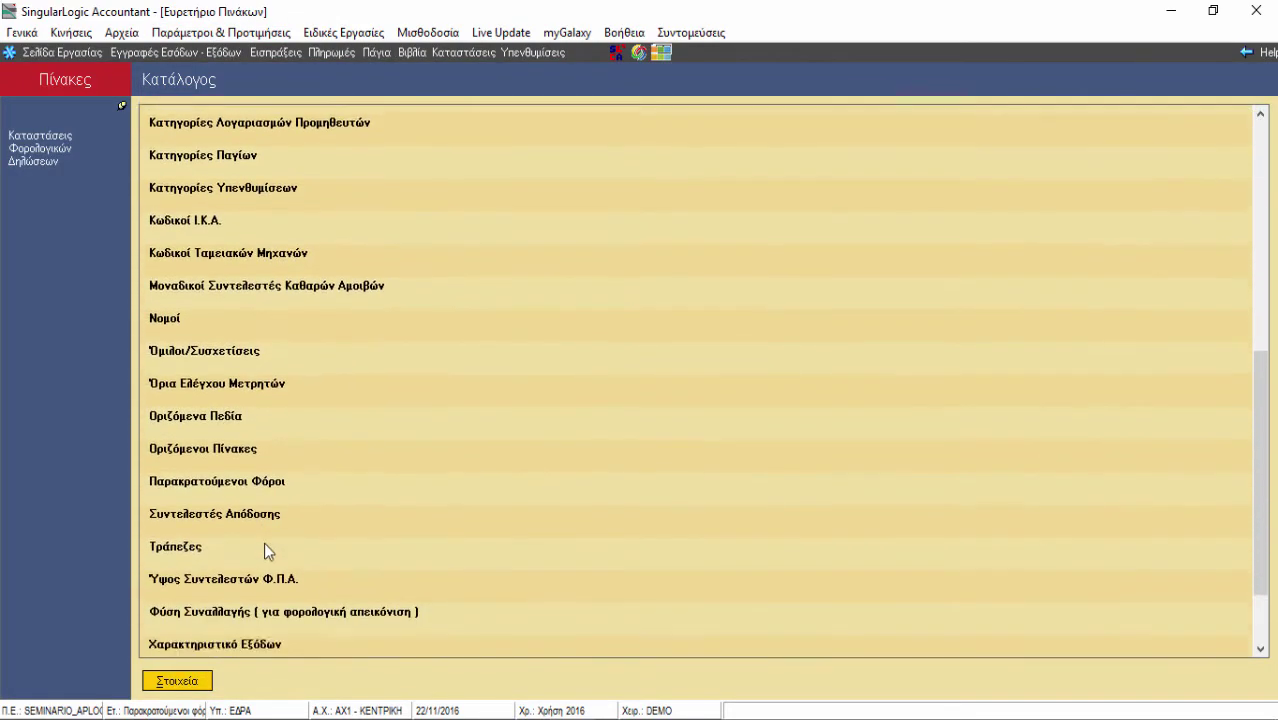
{"action": "scroll", "coordinate": [264, 542], "scroll_direction": "down", "scroll_amount": 1}
{"action": "left_click", "coordinate": [253, 476]}
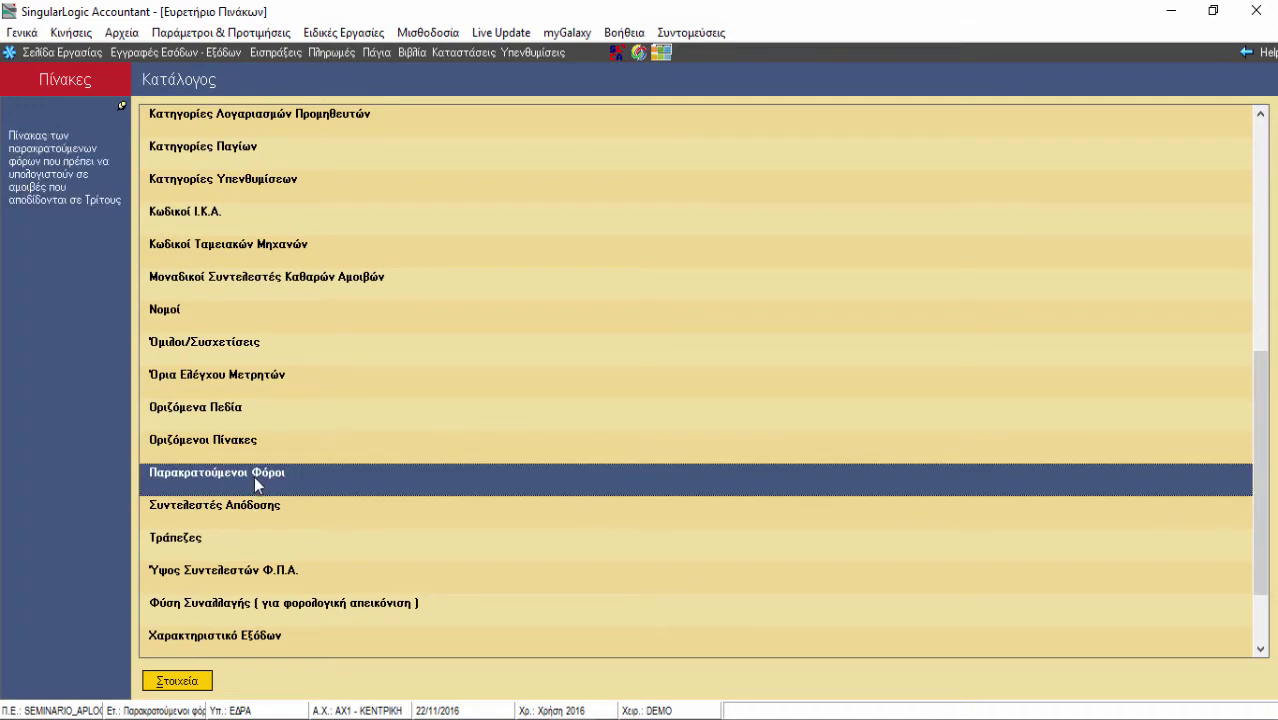
{"action": "double_click", "coordinate": [254, 476]}
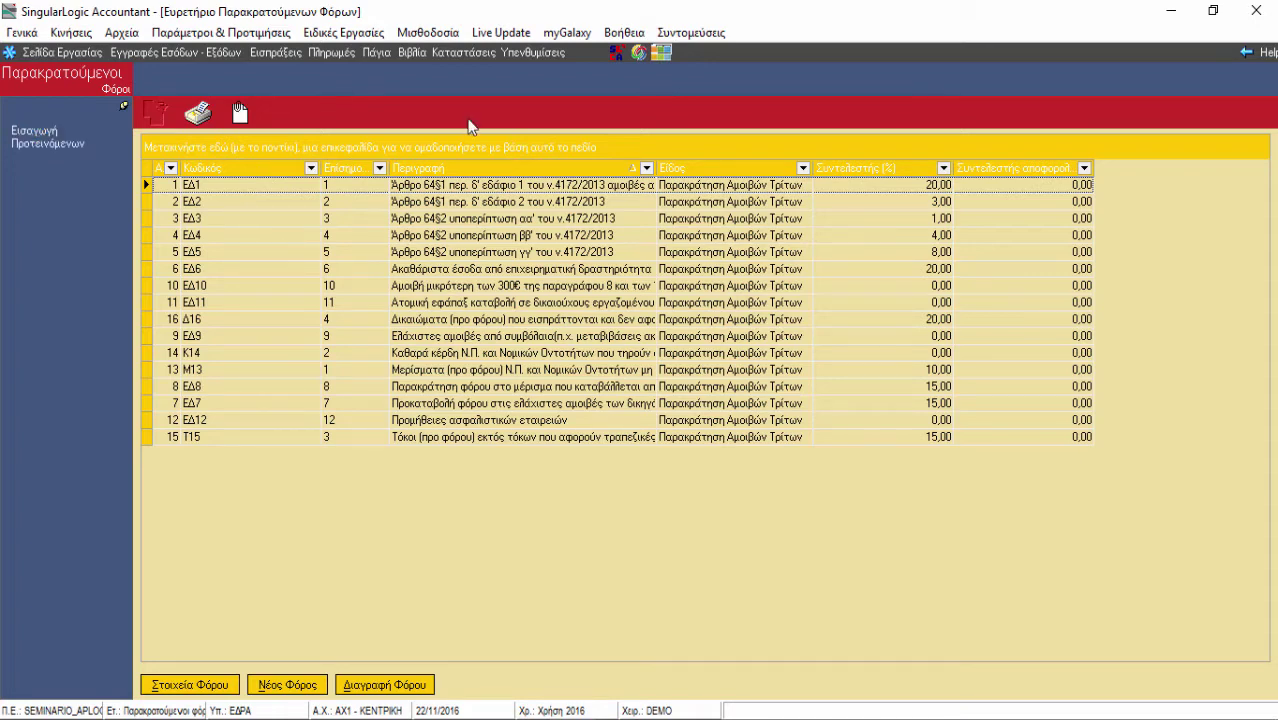
Examine the details of withheld tax ΕΔ1, including its fee type and rate, and return to the home page.
{"action": "left_click", "coordinate": [478, 189]}
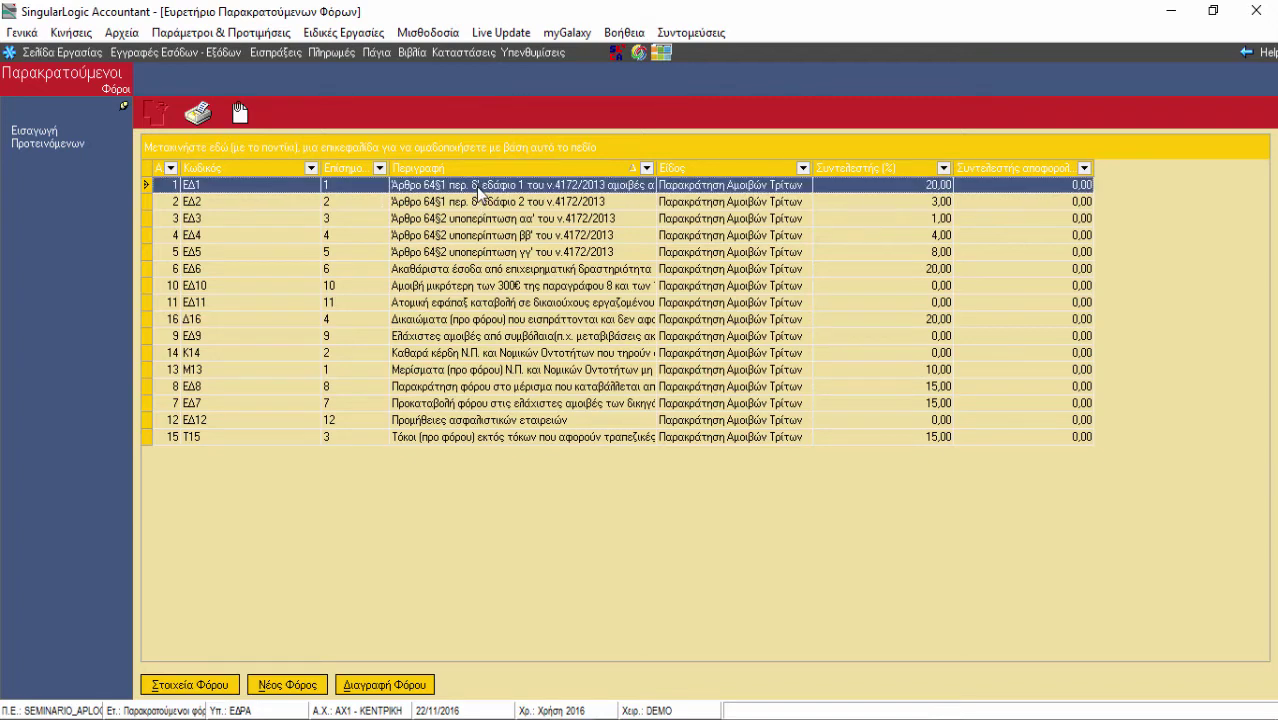
{"action": "double_click", "coordinate": [478, 189]}
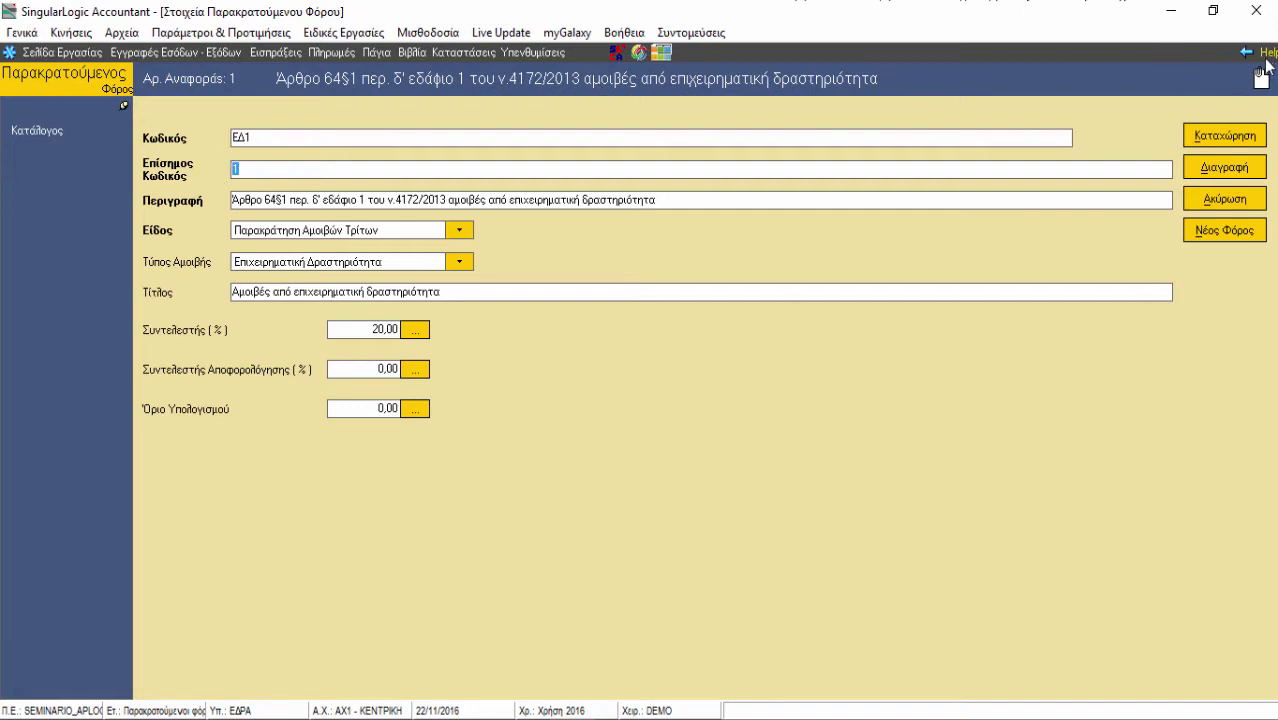
{"action": "left_click", "coordinate": [1246, 53]}
{"action": "left_click", "coordinate": [1246, 53]}
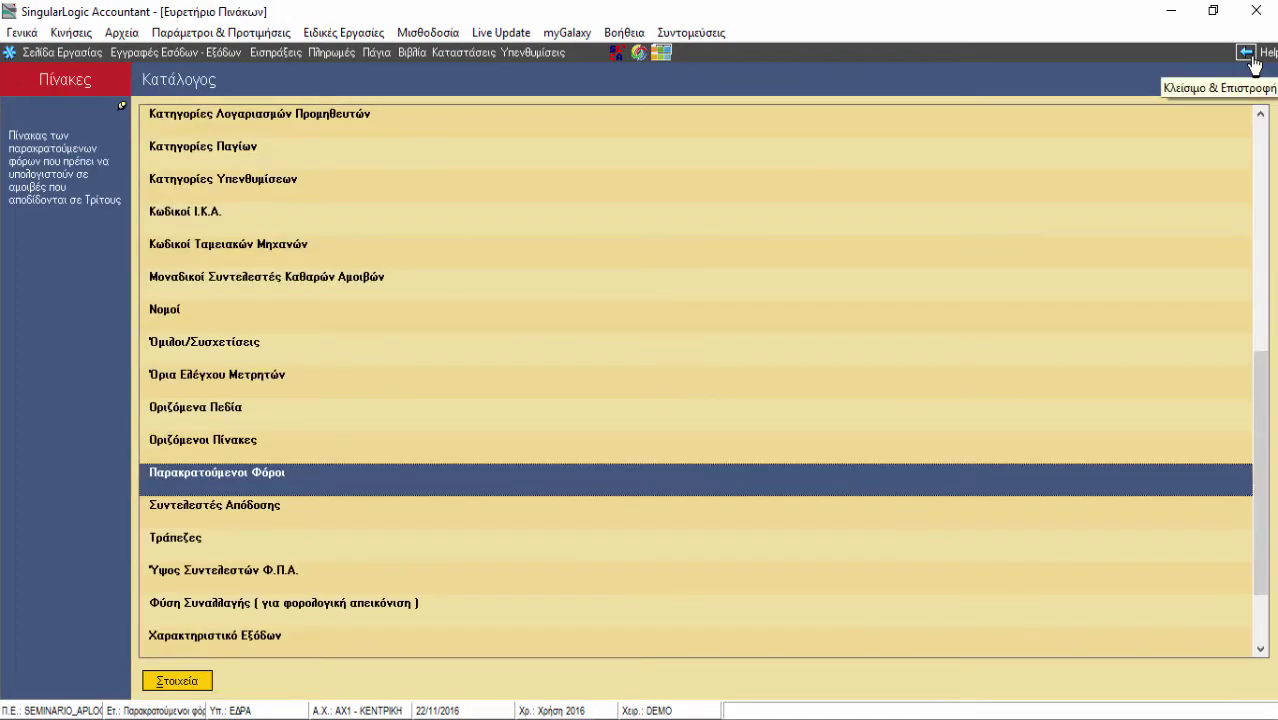
{"action": "left_click", "coordinate": [1246, 53]}
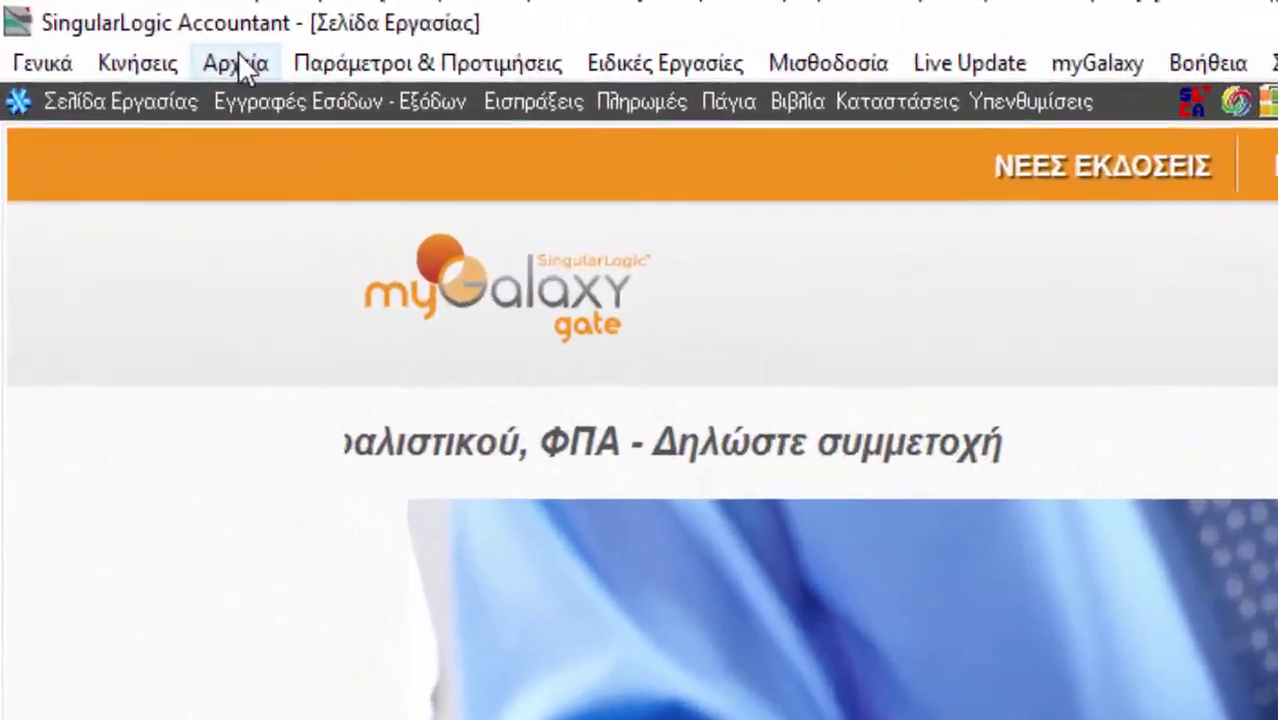
Open the index of expense accounts (Εξόδων) and list all accounts without narrowing the search criteria.
{"action": "left_click", "coordinate": [172, 45]}
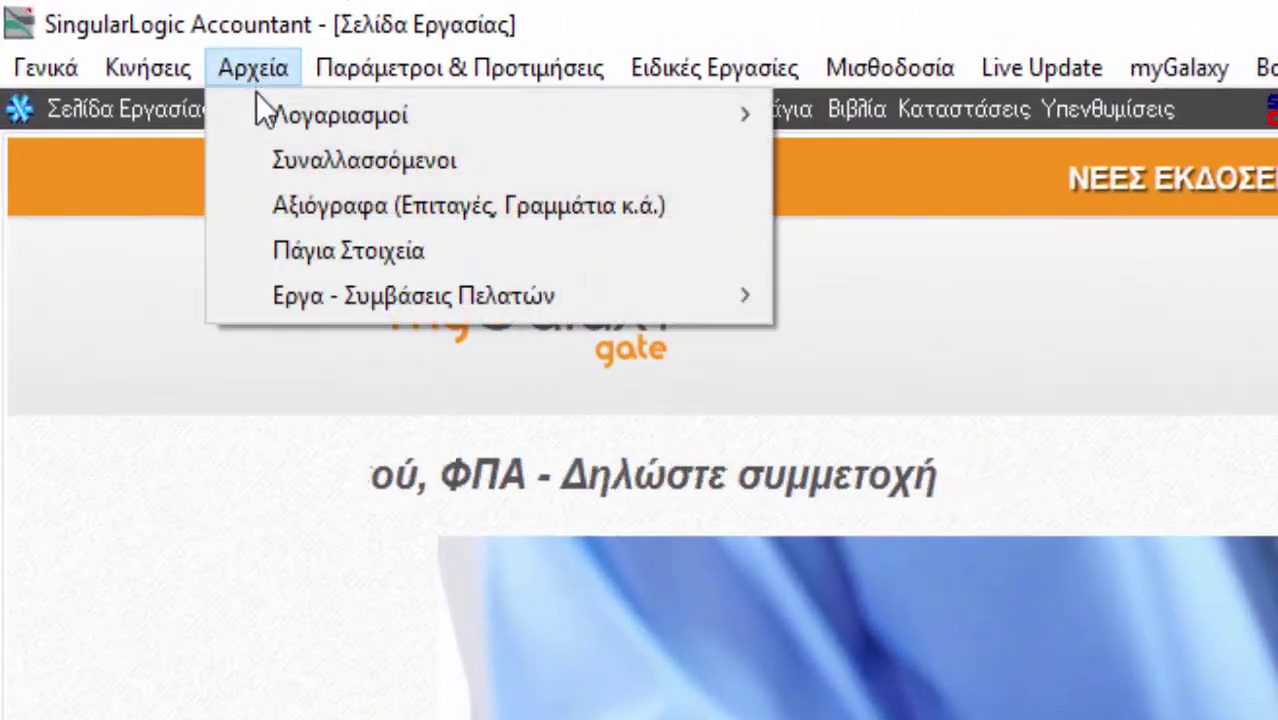
{"action": "mouse_move", "coordinate": [172, 70]}
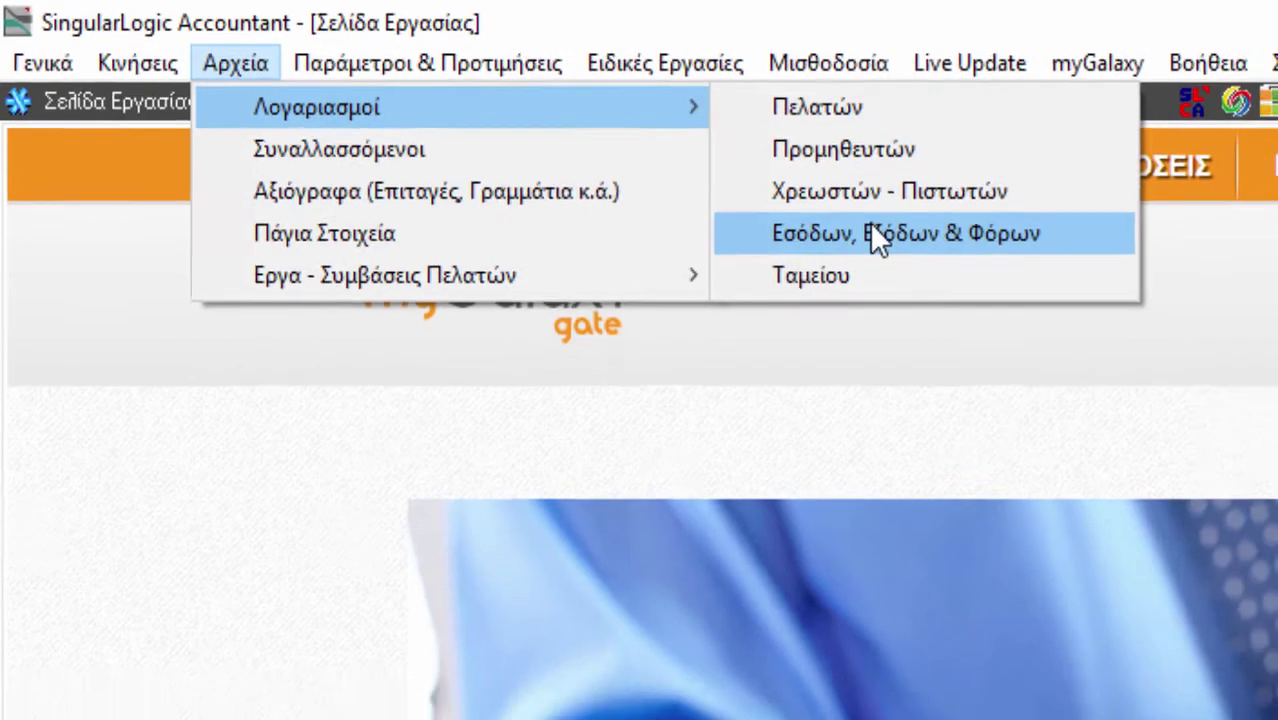
{"action": "left_click", "coordinate": [934, 245]}
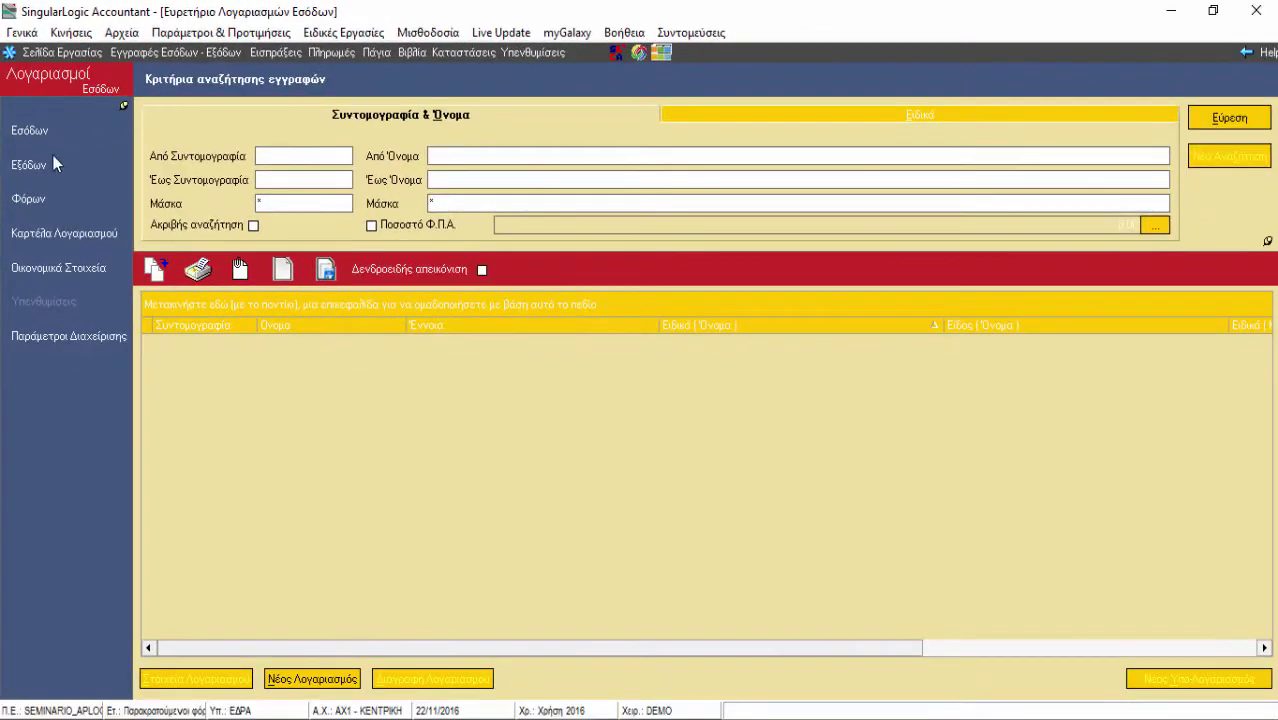
{"action": "left_click", "coordinate": [30, 166]}
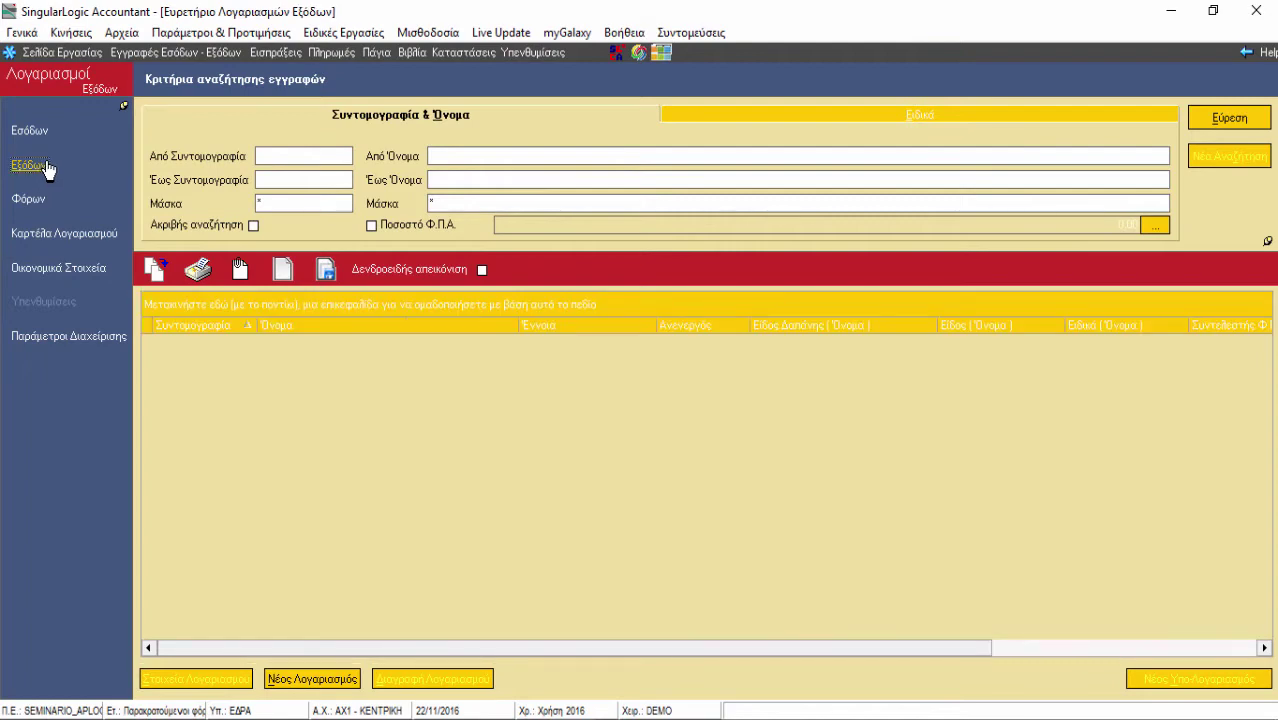
{"action": "left_click", "coordinate": [1230, 120]}
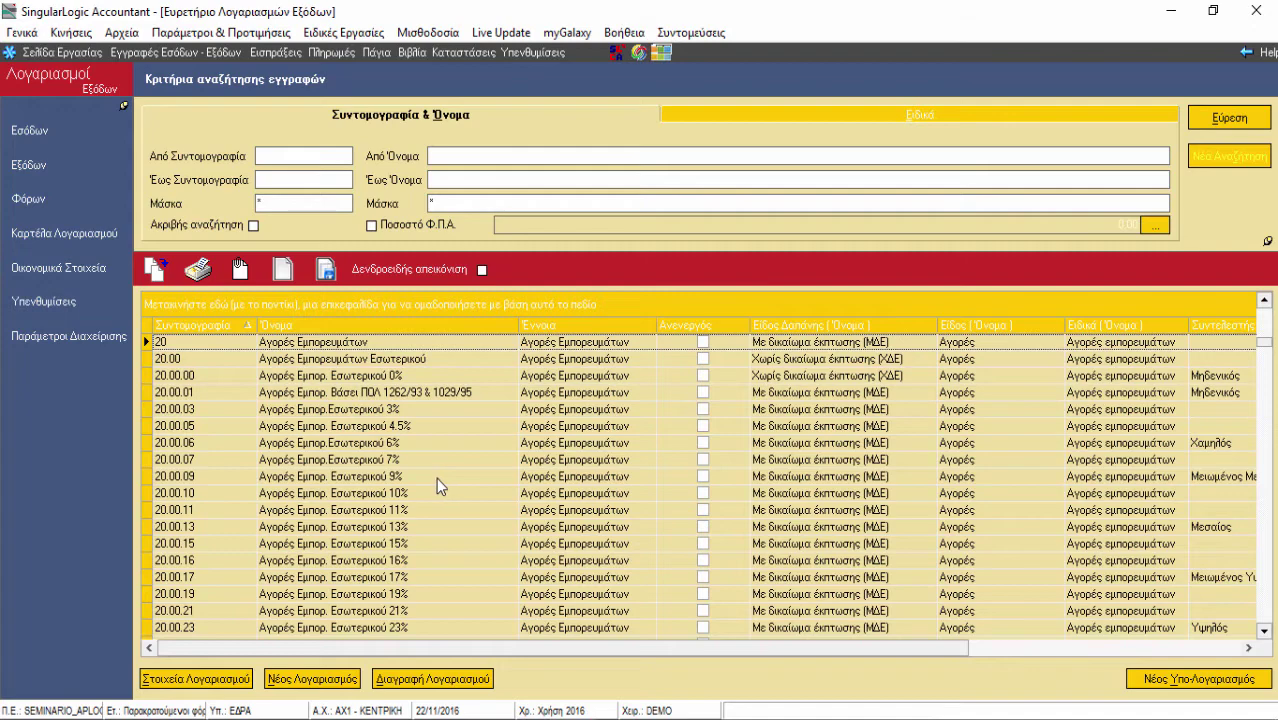
Locate the expense account Αμοιβές Λογιστών με ΦΠΑ 24% in the list and open its details.
{"action": "left_click", "coordinate": [436, 477]}
{"action": "key", "text": "Down"}
{"action": "key", "text": "Down"}
{"action": "key", "text": "Down"}
{"action": "key", "text": "Down"}
{"action": "key", "text": "Down"}
{"action": "key", "text": "Down"}
{"action": "key", "text": "Down"}
{"action": "key", "text": "Down"}
{"action": "key", "text": "Down"}
{"action": "key", "text": "Down"}
{"action": "key", "text": "Down"}
{"action": "key", "text": "Down"}
{"action": "key", "text": "Down"}
{"action": "key", "text": "Down"}
{"action": "key", "text": "Down"}
{"action": "key", "text": "Down"}
{"action": "key", "text": "Down"}
{"action": "key", "text": "Down"}
{"action": "key", "text": "Down"}
{"action": "key", "text": "Down"}
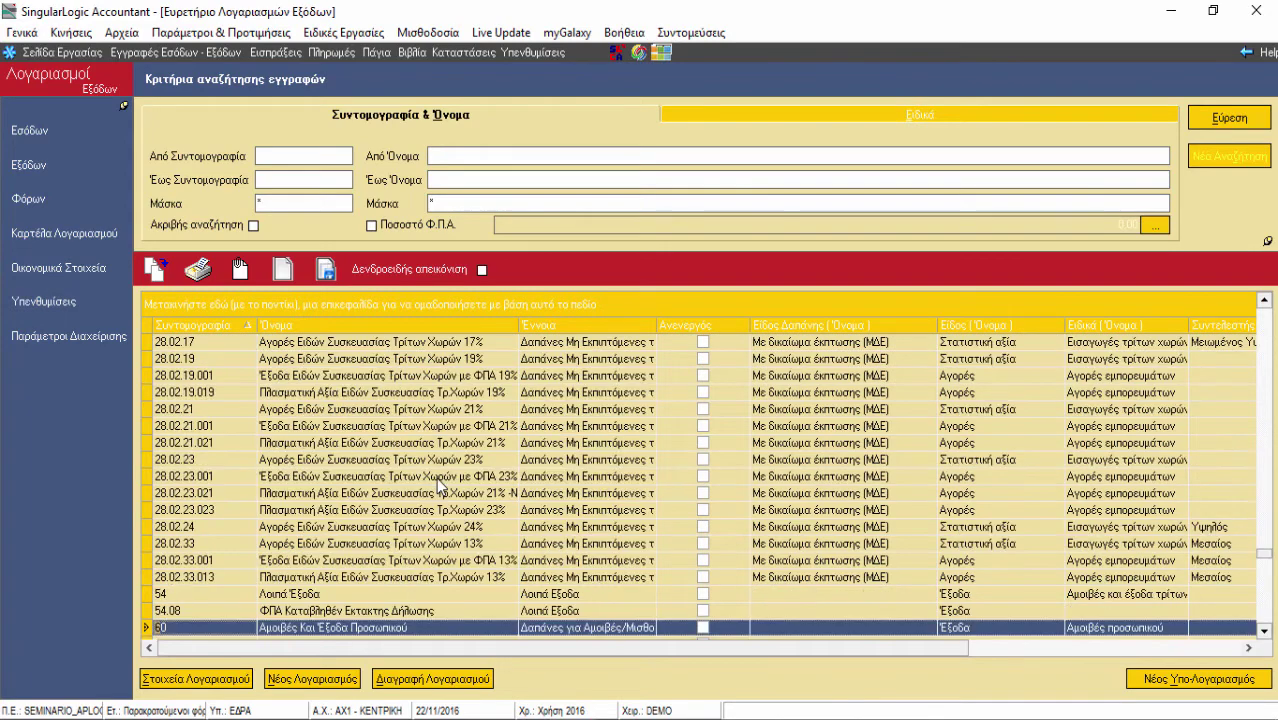
{"action": "key", "text": "Down"}
{"action": "key", "text": "Down"}
{"action": "key", "text": "Down"}
{"action": "key", "text": "Down"}
{"action": "key", "text": "Down"}
{"action": "key", "text": "Down"}
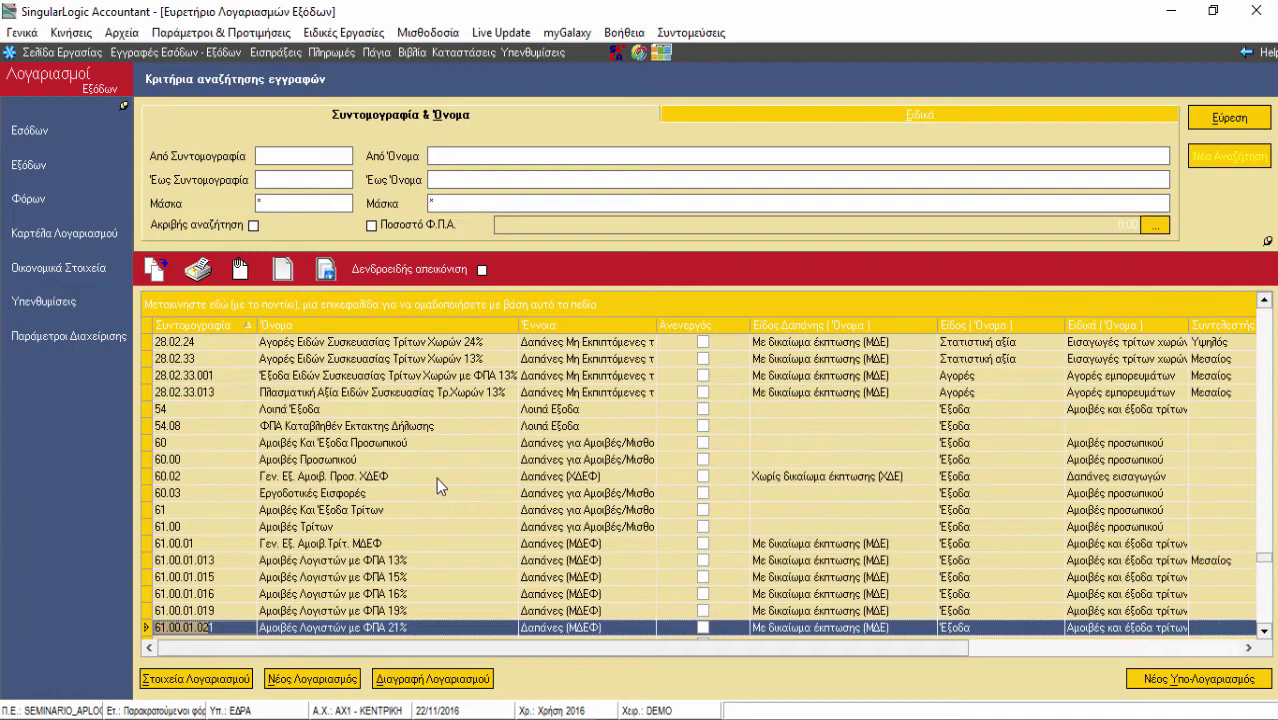
{"action": "key", "text": "Down"}
{"action": "key", "text": "Down"}
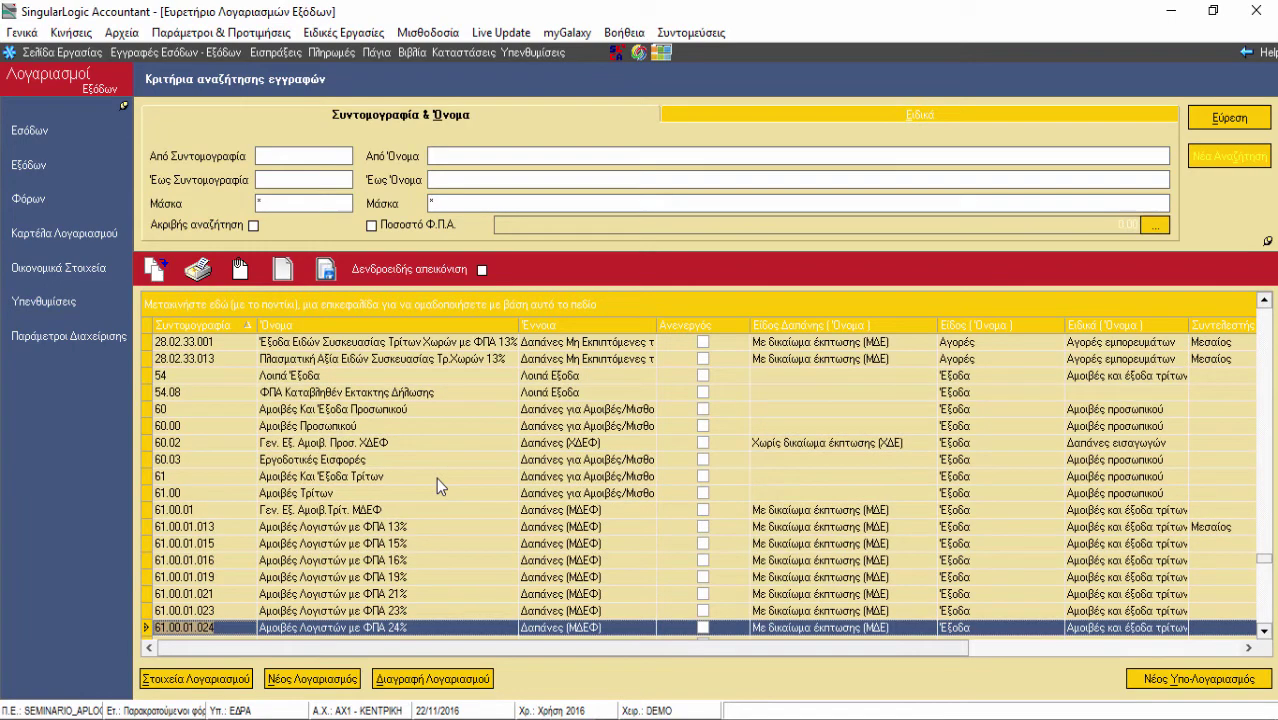
{"action": "left_click", "coordinate": [500, 628]}
{"action": "double_click", "coordinate": [500, 628]}
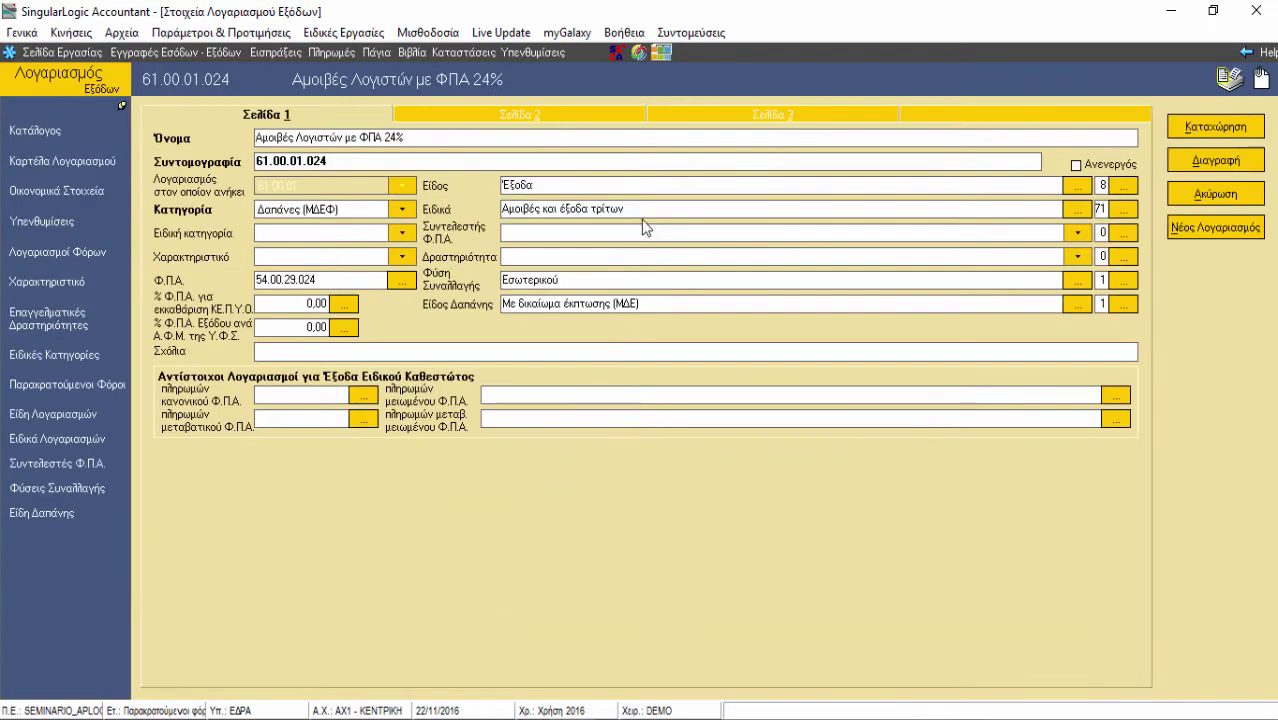
Assign ΕΔ1 as the account's Παρακράτηση Αμοιβής on Σελίδα 3, save the account, and return to the home page.
{"action": "left_click", "coordinate": [726, 119]}
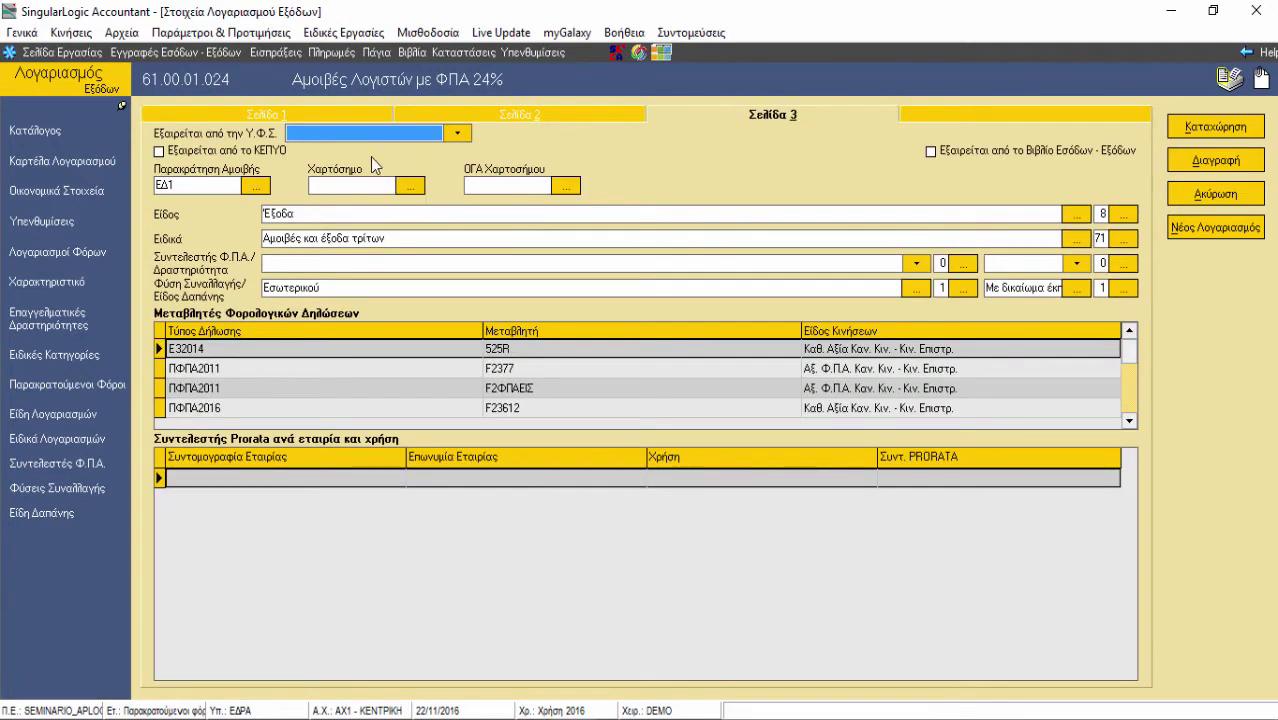
{"action": "left_click_drag", "start_coordinate": [180, 193], "coordinate": [141, 185]}
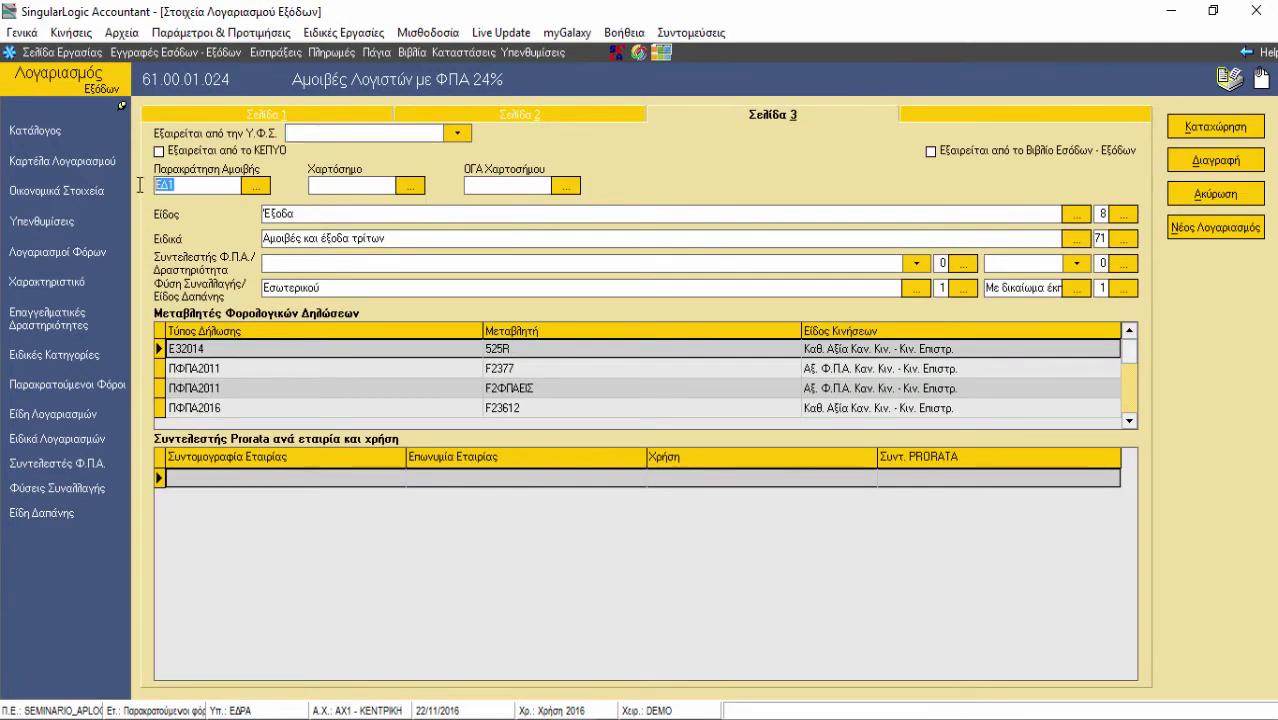
{"action": "left_click", "coordinate": [257, 187]}
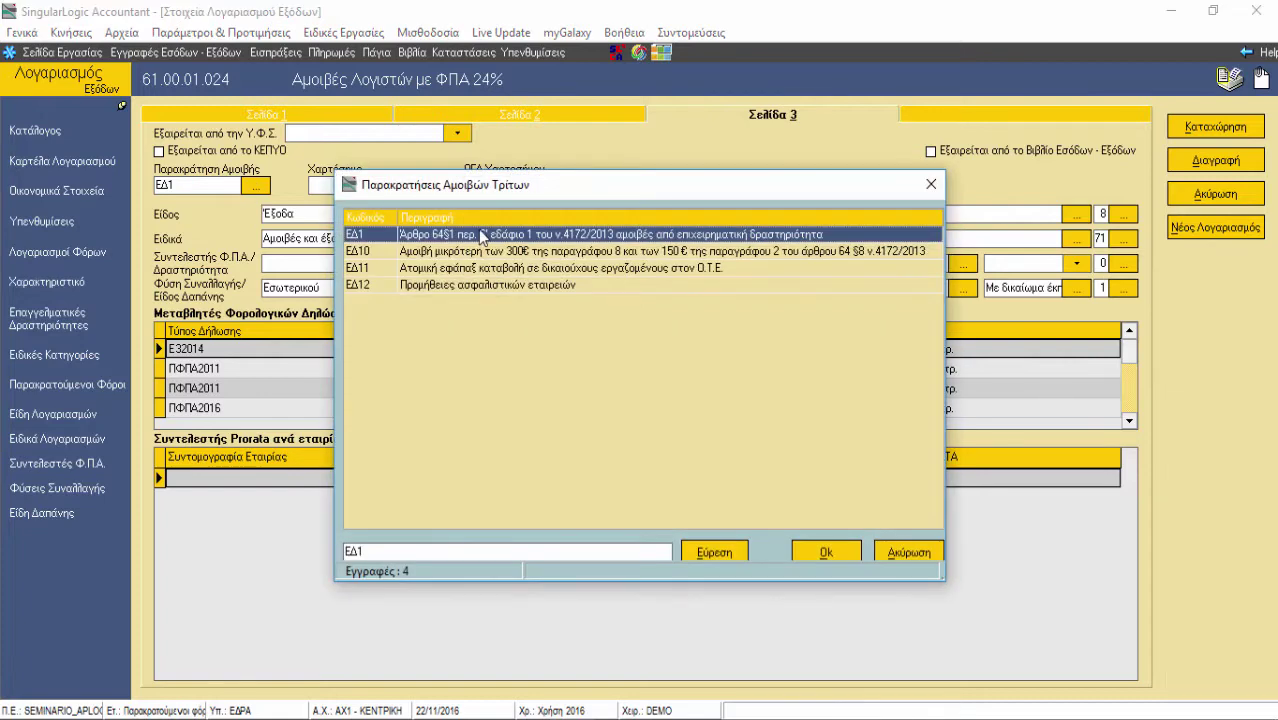
{"action": "left_click", "coordinate": [821, 549]}
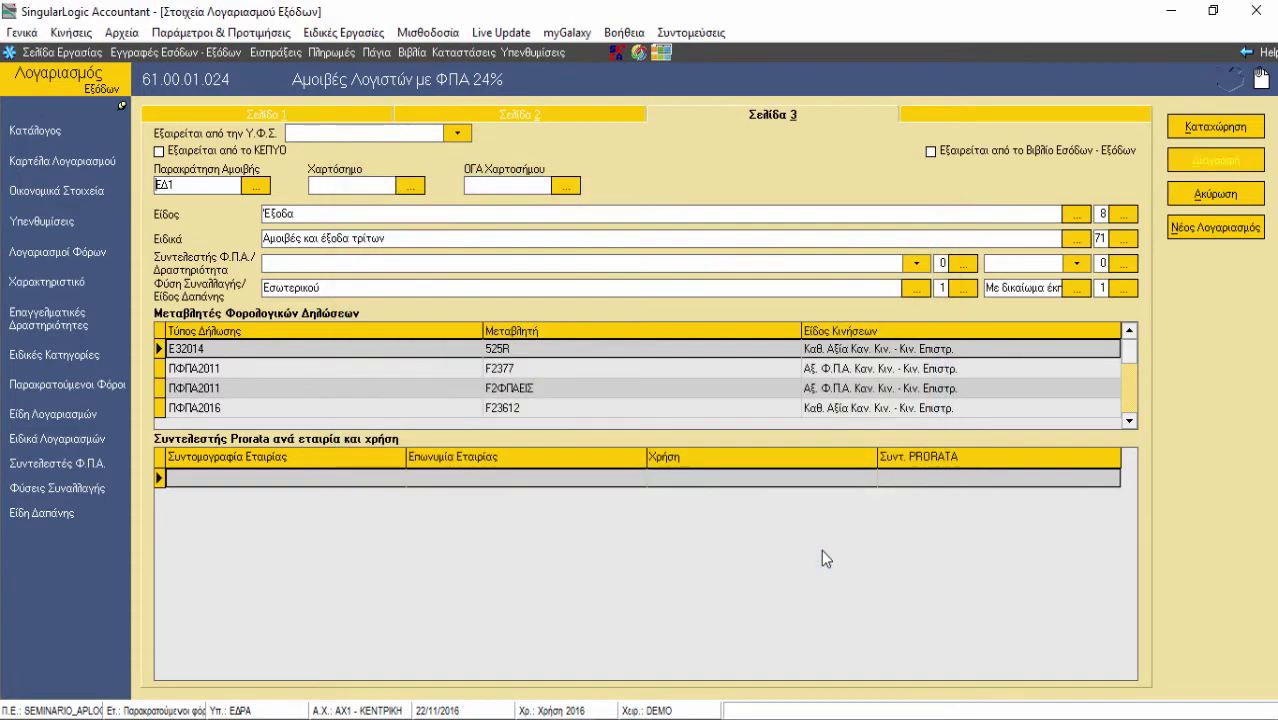
{"action": "left_click", "coordinate": [1231, 134]}
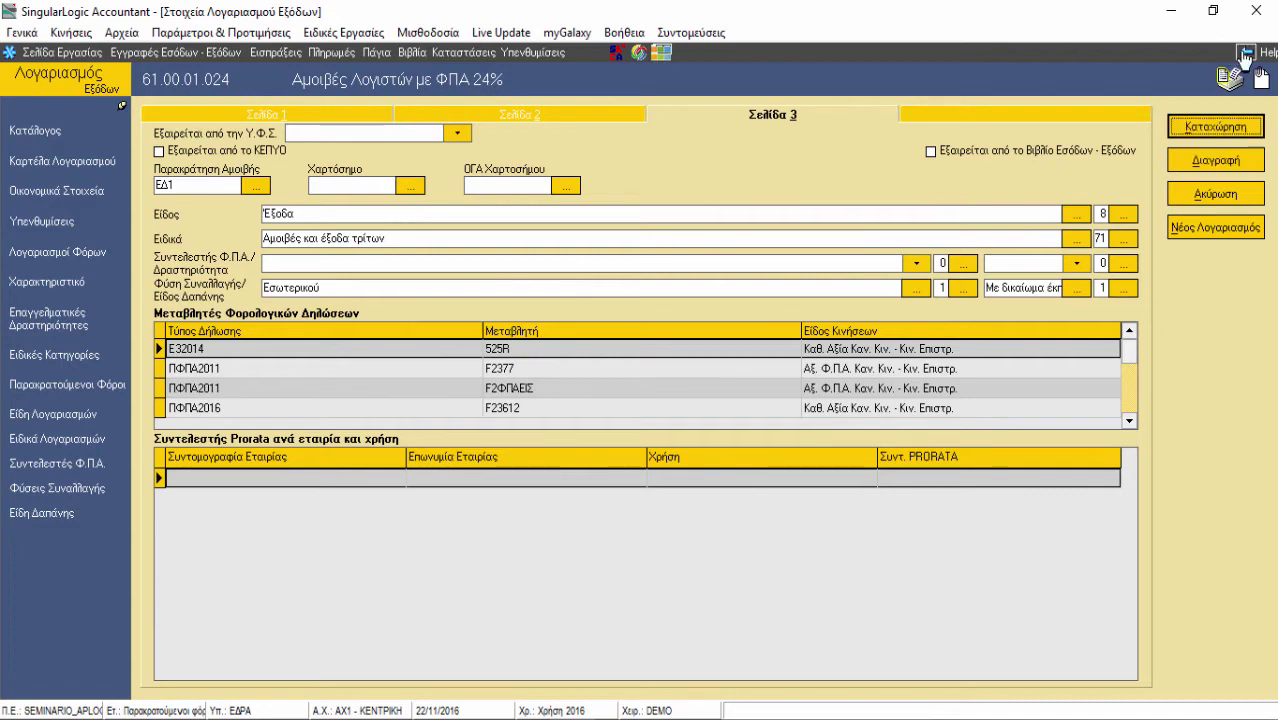
{"action": "left_click", "coordinate": [1245, 56]}
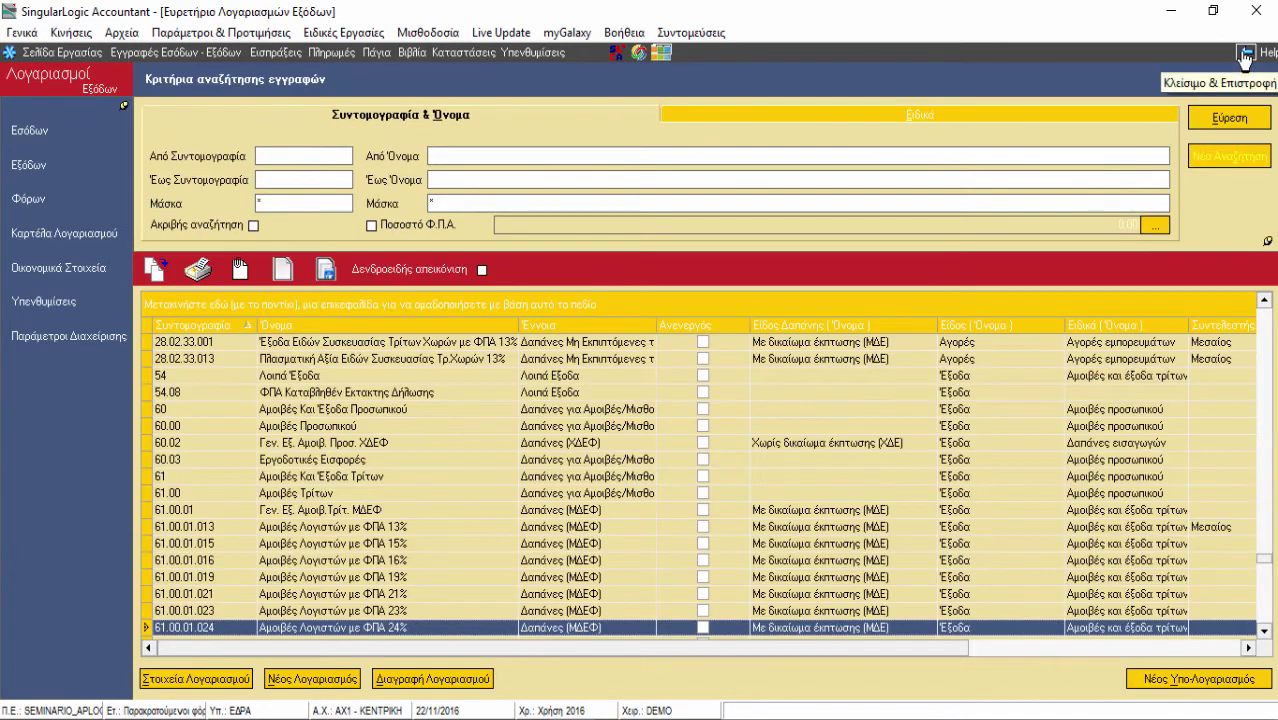
{"action": "left_click", "coordinate": [1245, 56]}
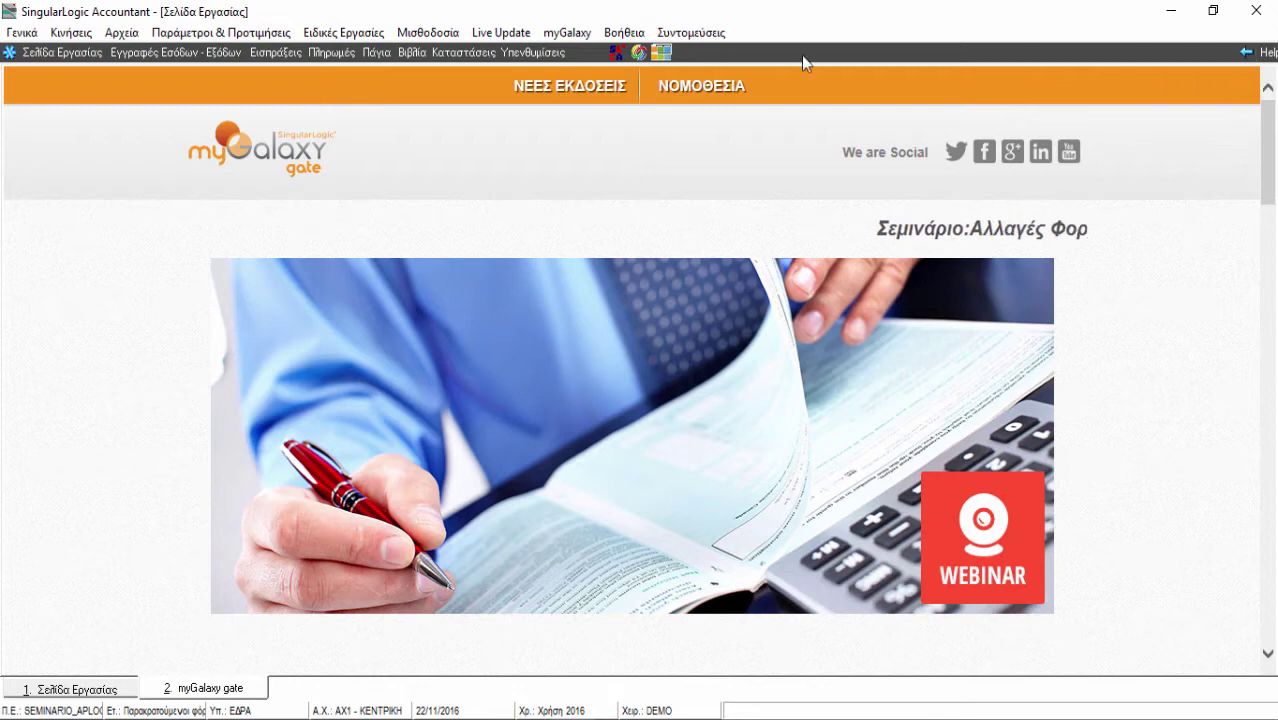
List income and expense entries from 1/11/2016 to 22/11/2016 and copy the expense accounts' Παρακράτηση Αμοιβής to the selected 21/11/2016 ΛΥΠ entry.
{"action": "left_click", "coordinate": [211, 51]}
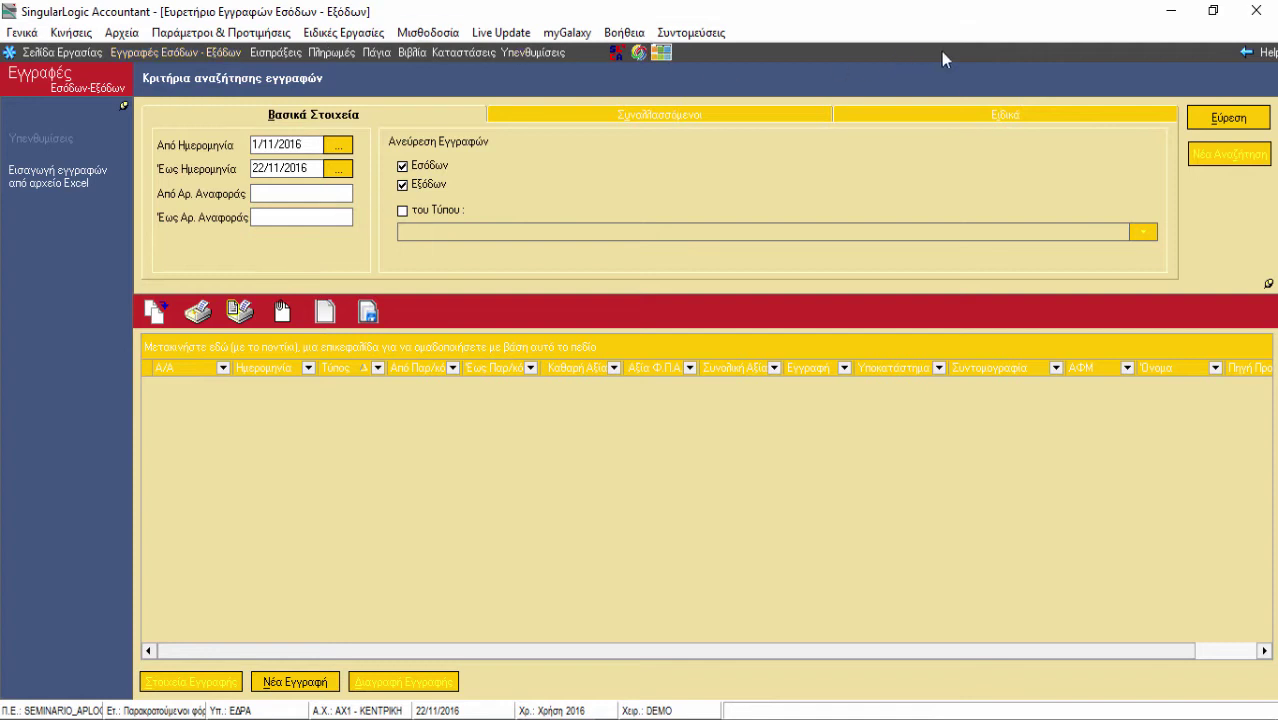
{"action": "left_click", "coordinate": [1229, 119]}
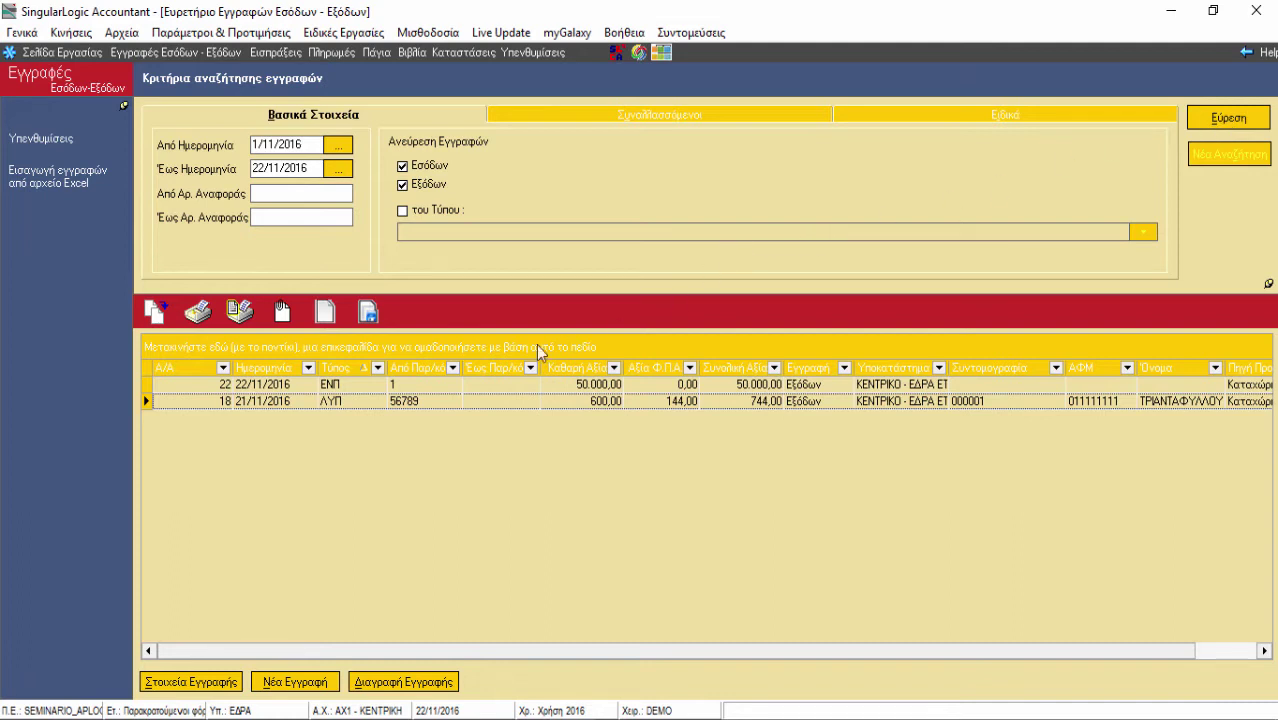
{"action": "right_click", "coordinate": [371, 398]}
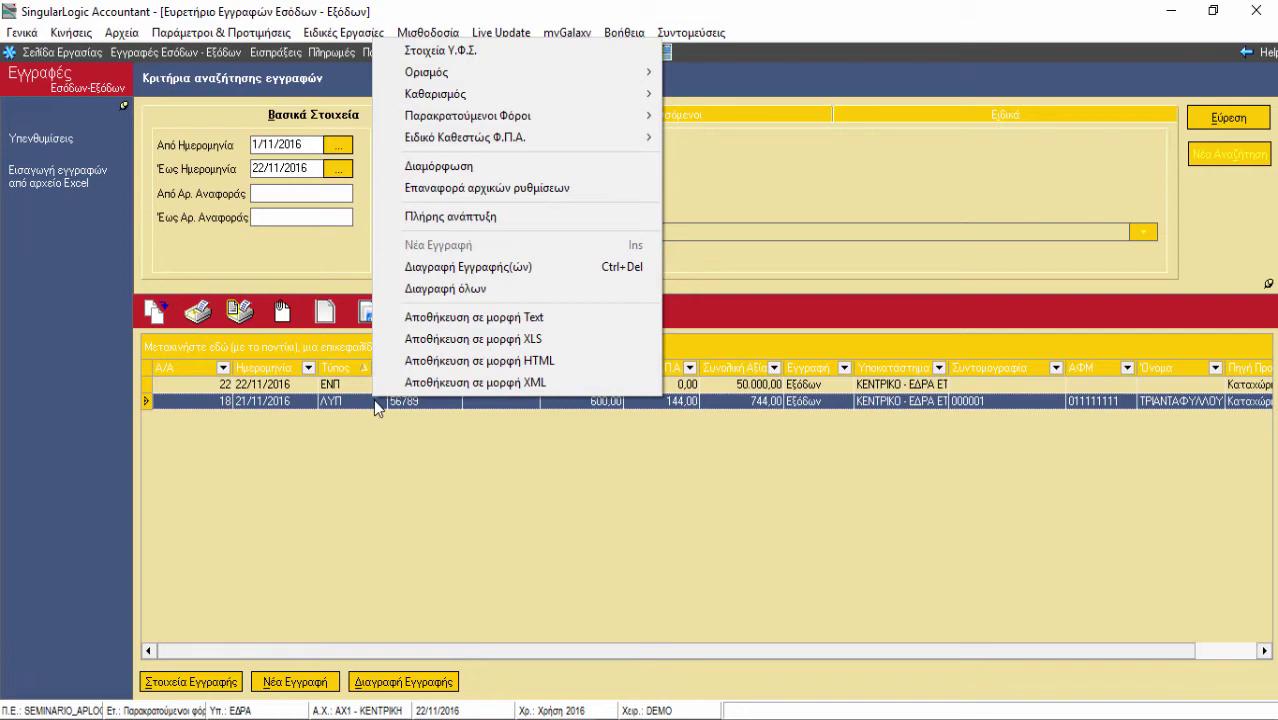
{"action": "right_click", "coordinate": [373, 399]}
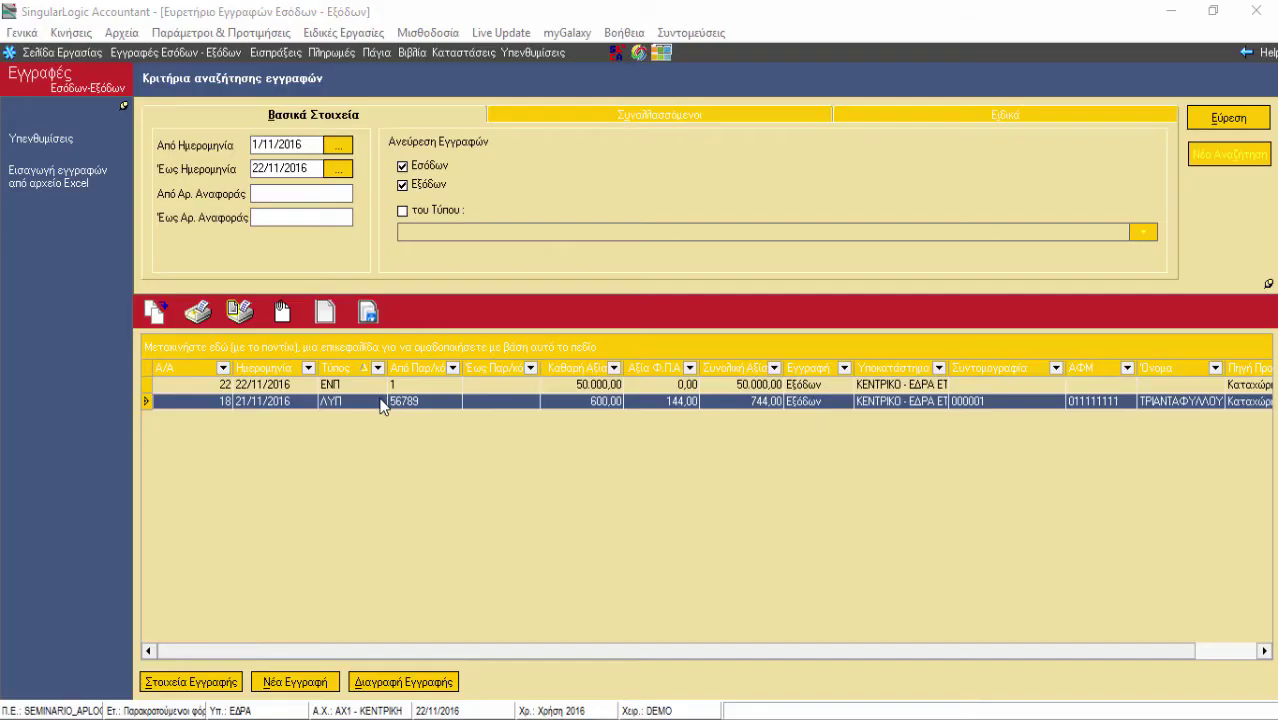
{"action": "right_click", "coordinate": [381, 401]}
{"action": "mouse_move", "coordinate": [586, 122]}
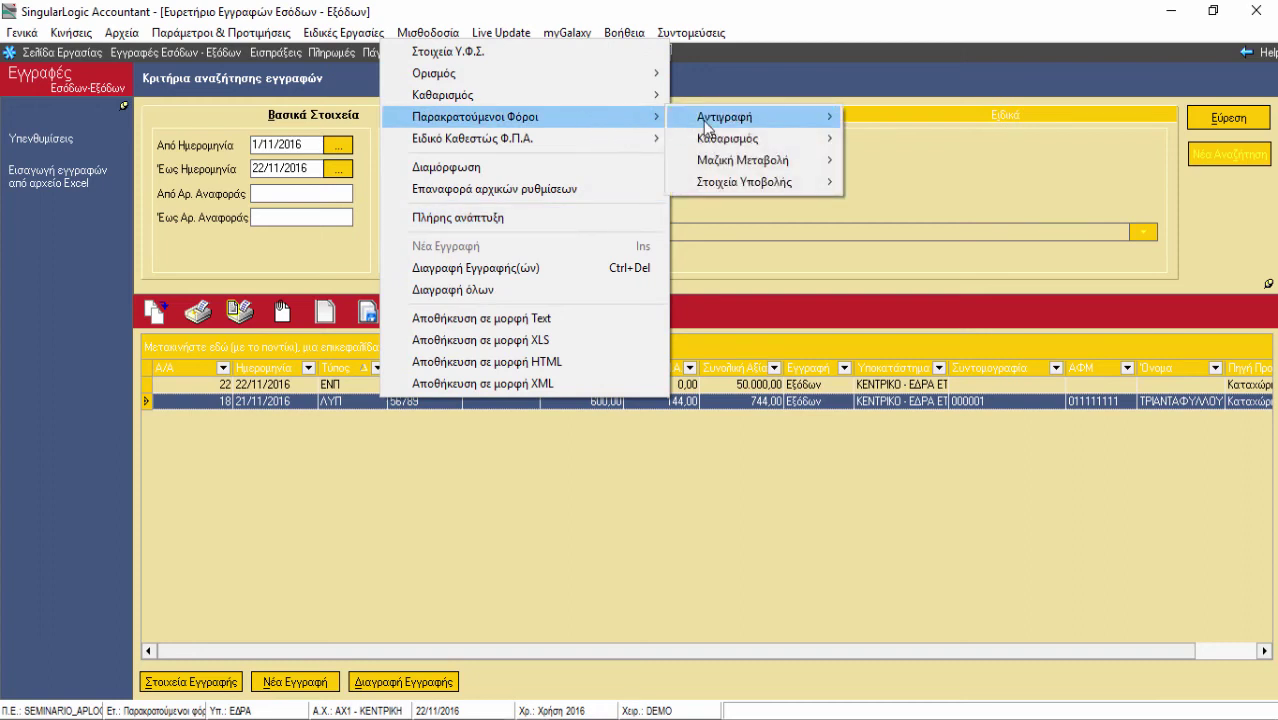
{"action": "mouse_move", "coordinate": [739, 128]}
{"action": "mouse_move", "coordinate": [884, 121]}
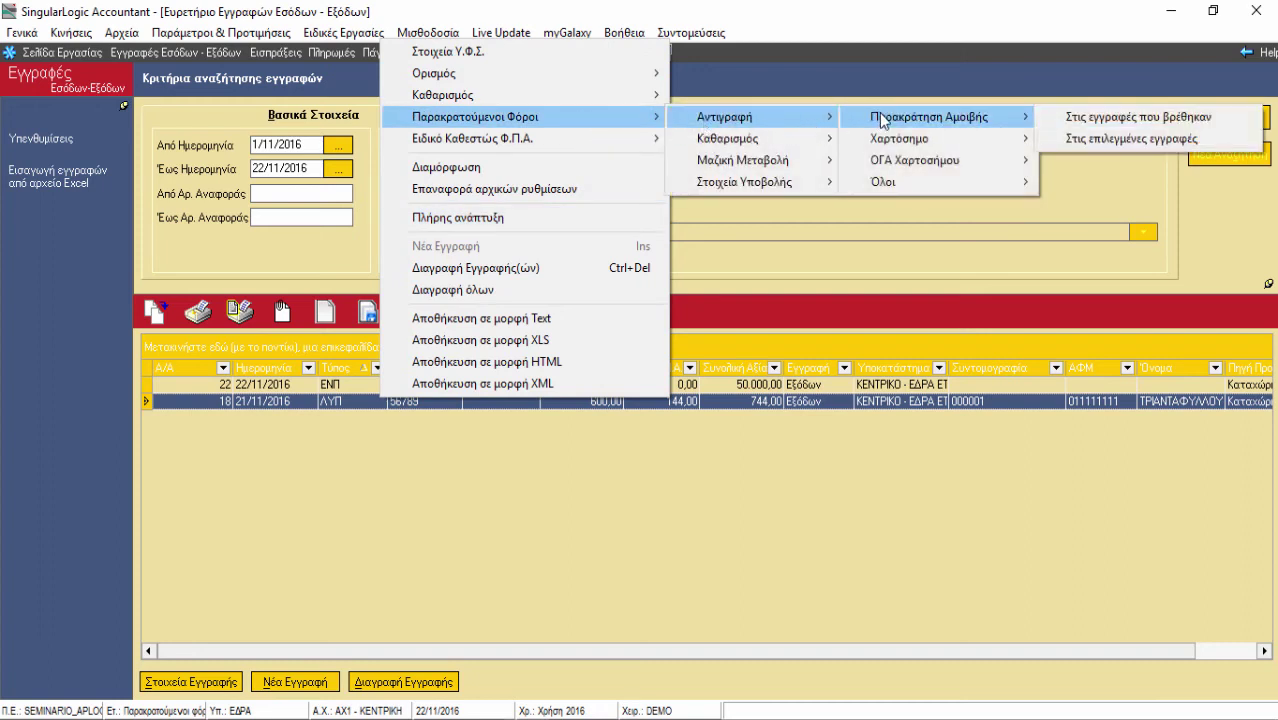
{"action": "left_click", "coordinate": [1068, 138]}
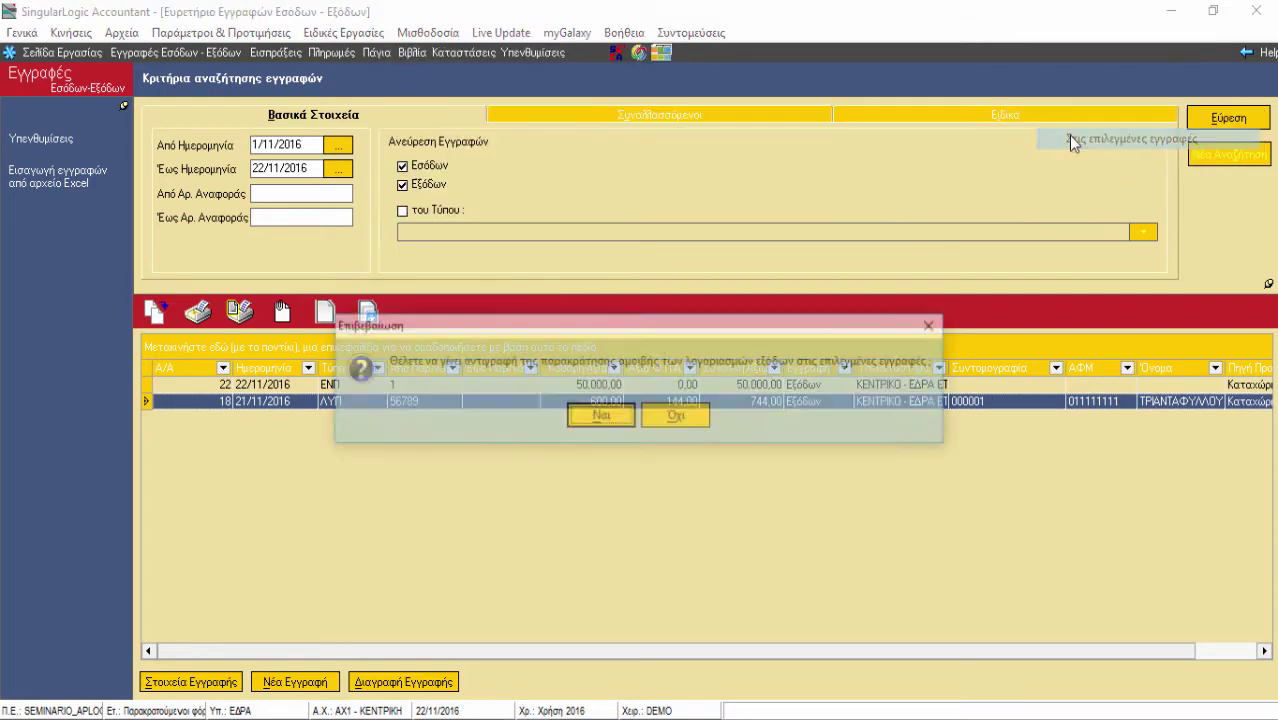
{"action": "left_click", "coordinate": [609, 424]}
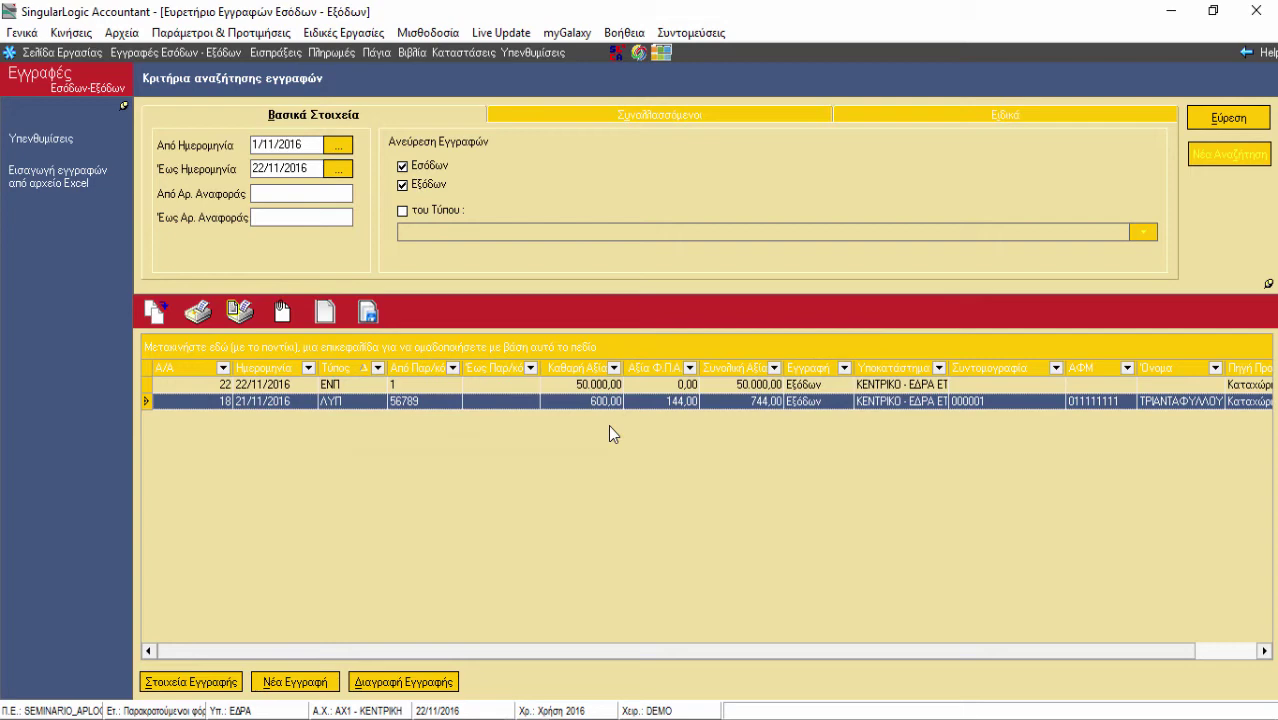
Start a new tax declaration with category Λοιποί Παρακρατούμενοι Φόροι and type Προσωρινή Δηλ. Απόδοσης Φόρων και Τελών Χαρτοσήμου (ΠΡΟΣΔΗΛΦΤΧ).
{"action": "left_click", "coordinate": [343, 32]}
{"action": "mouse_move", "coordinate": [370, 90]}
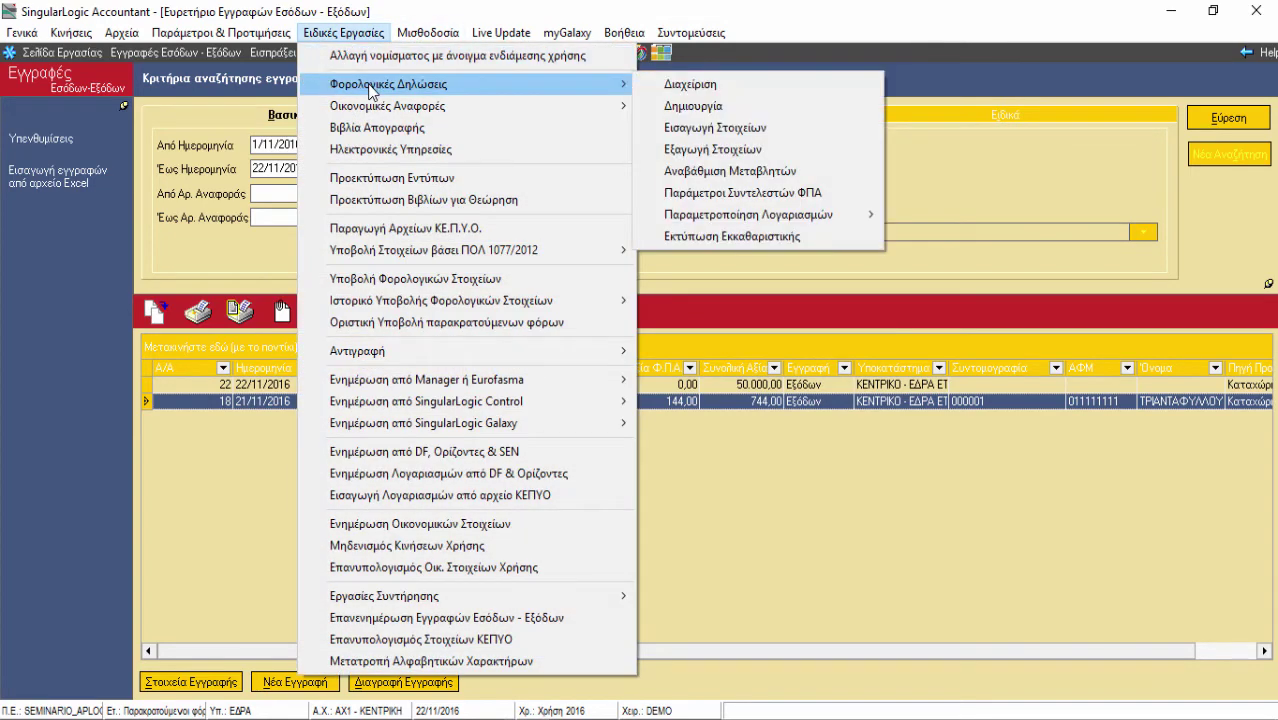
{"action": "left_click", "coordinate": [668, 88]}
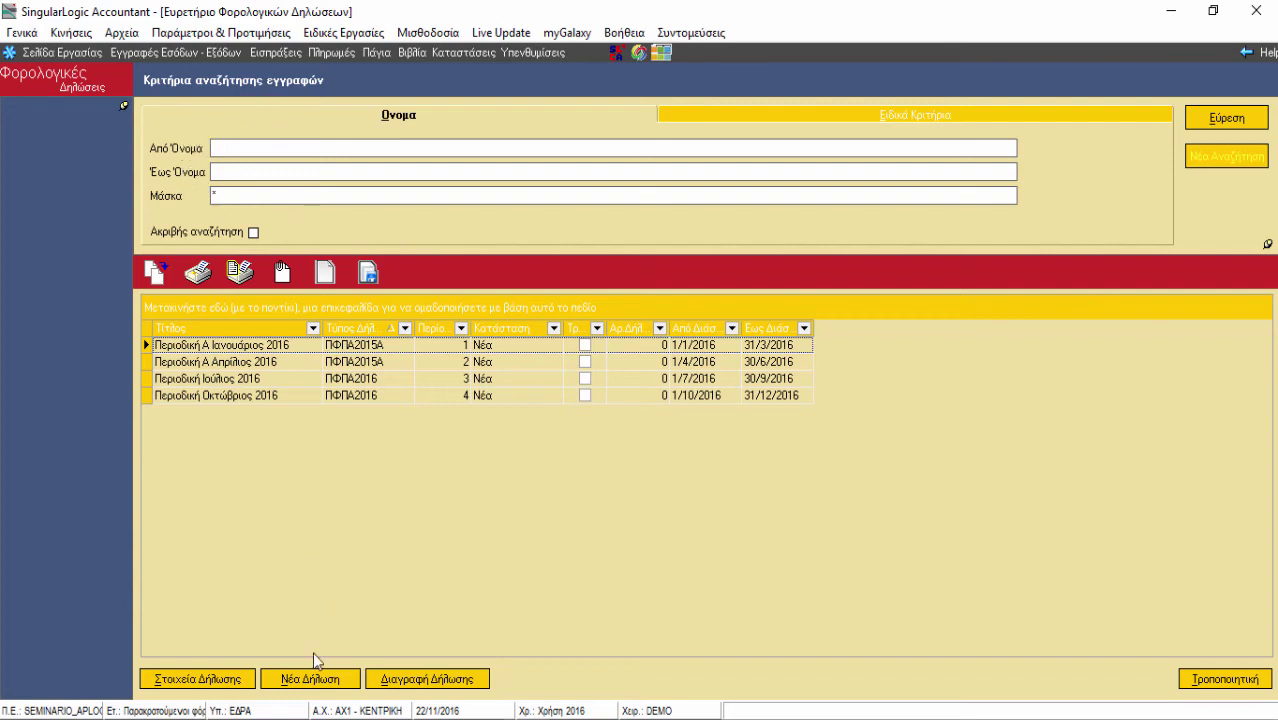
{"action": "left_click", "coordinate": [314, 683]}
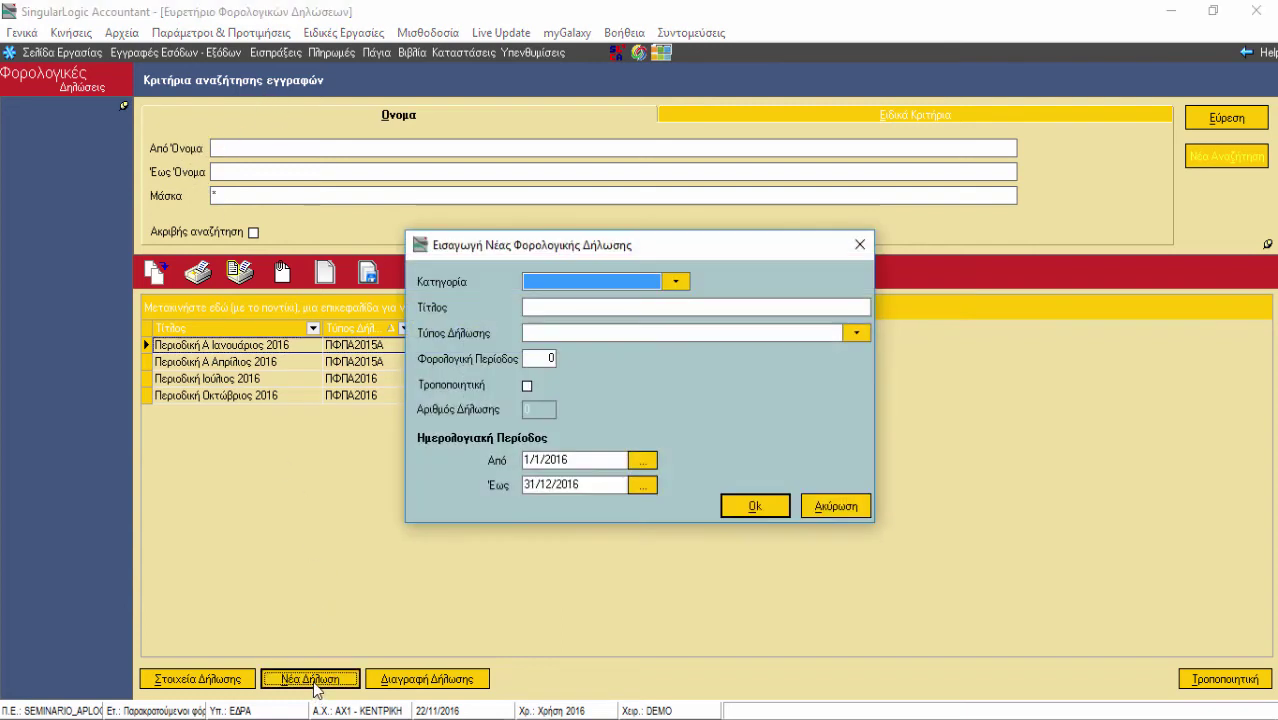
{"action": "left_click", "coordinate": [550, 285]}
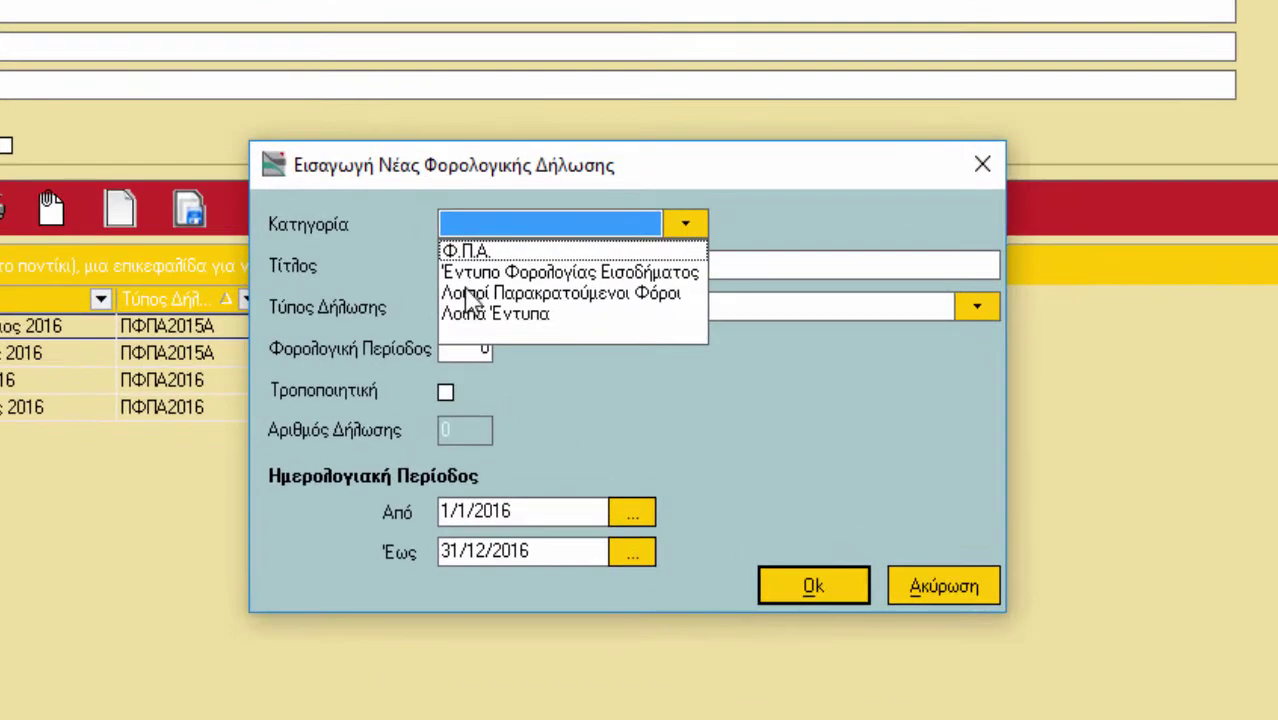
{"action": "left_click", "coordinate": [470, 295]}
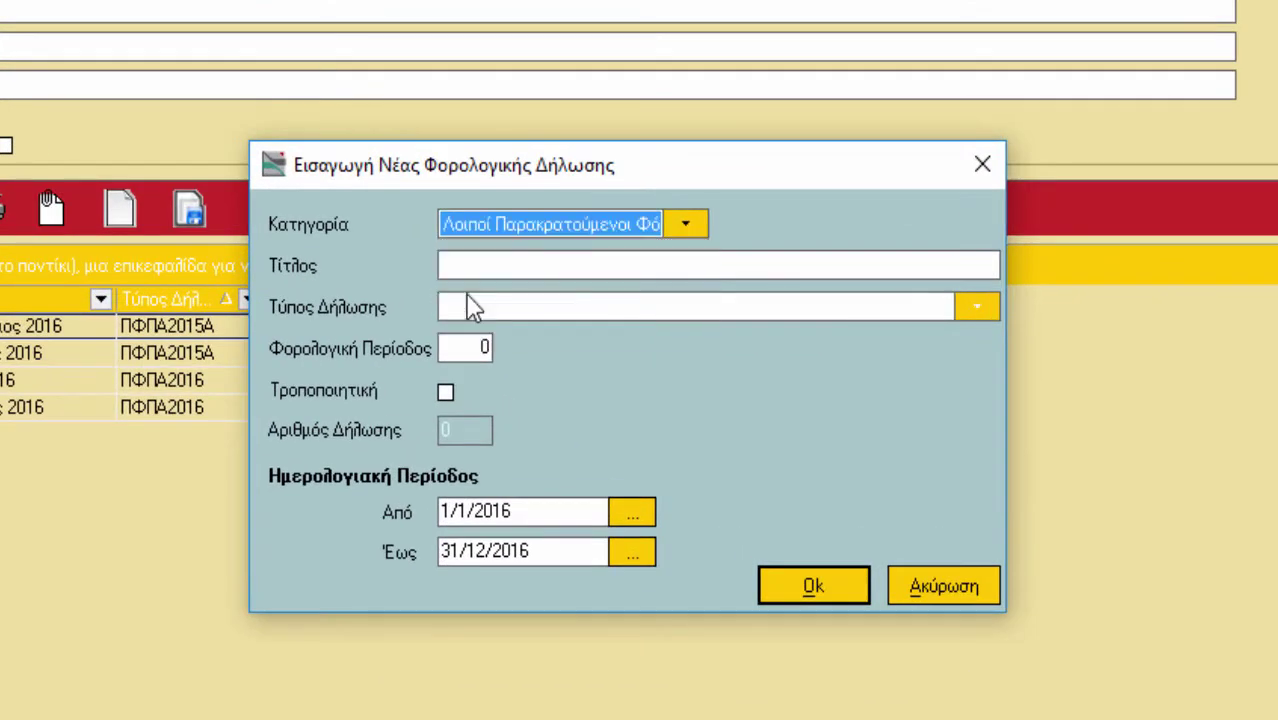
{"action": "left_click", "coordinate": [474, 316]}
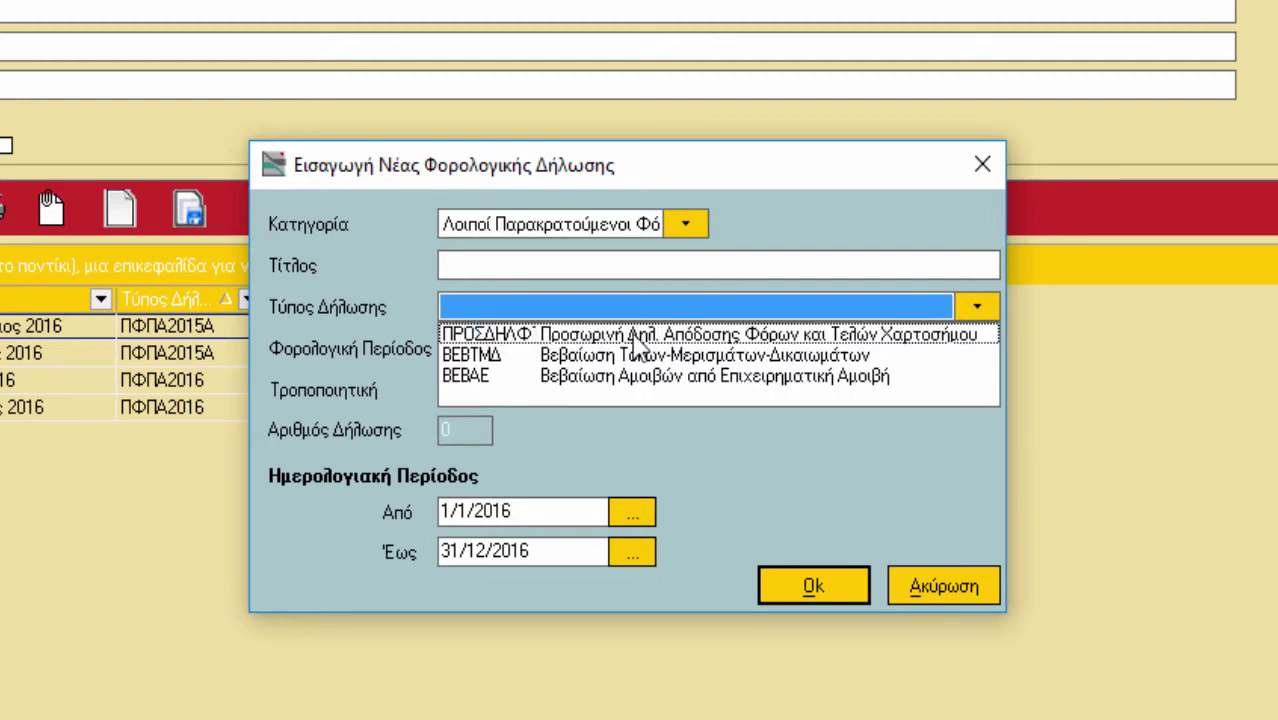
{"action": "left_click", "coordinate": [636, 336]}
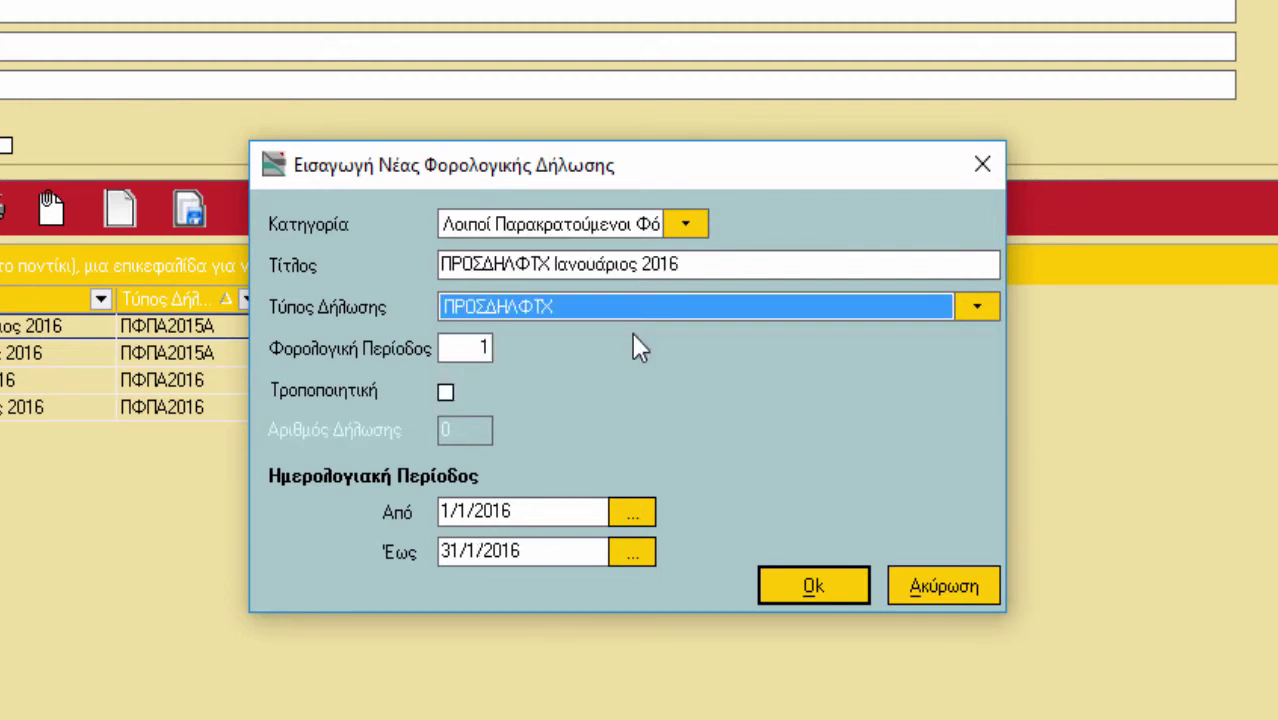
Set the declaration's tax period to 11 and its calendar period from 1/11/2016 to 30/11/2016, and create it.
{"action": "left_click", "coordinate": [489, 347]}
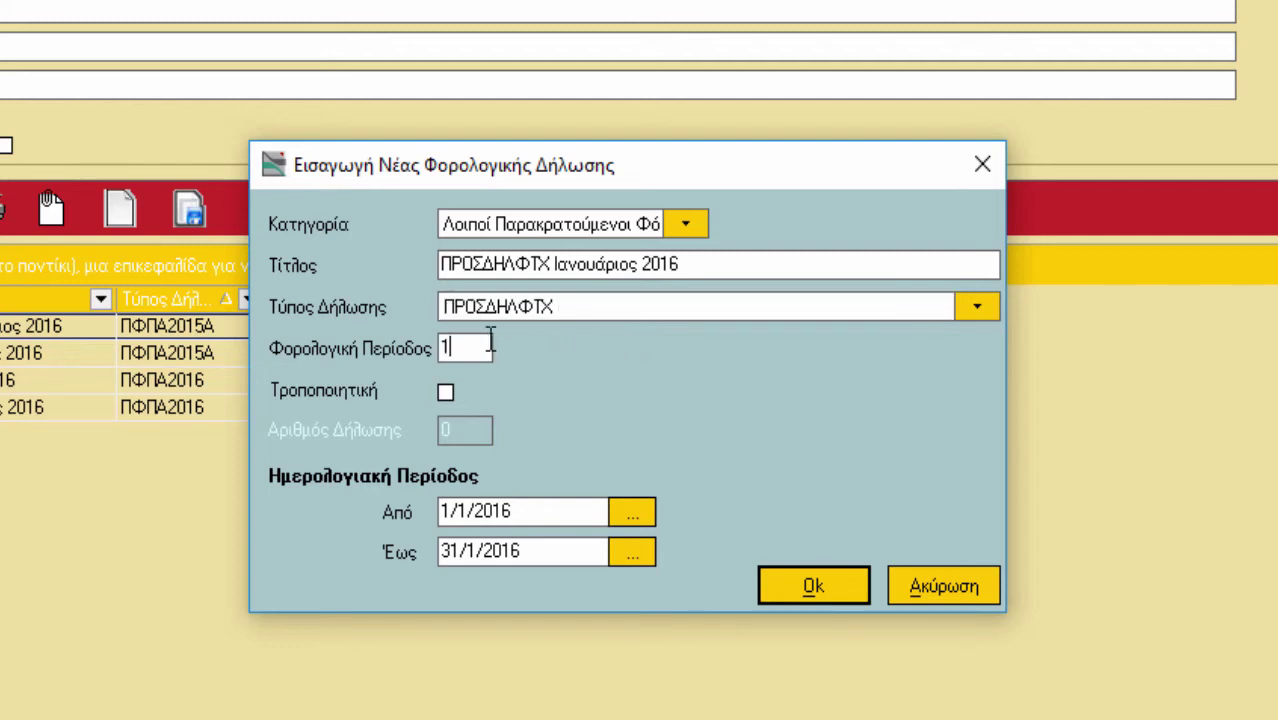
{"action": "type", "text": "1"}
{"action": "left_click", "coordinate": [632, 513]}
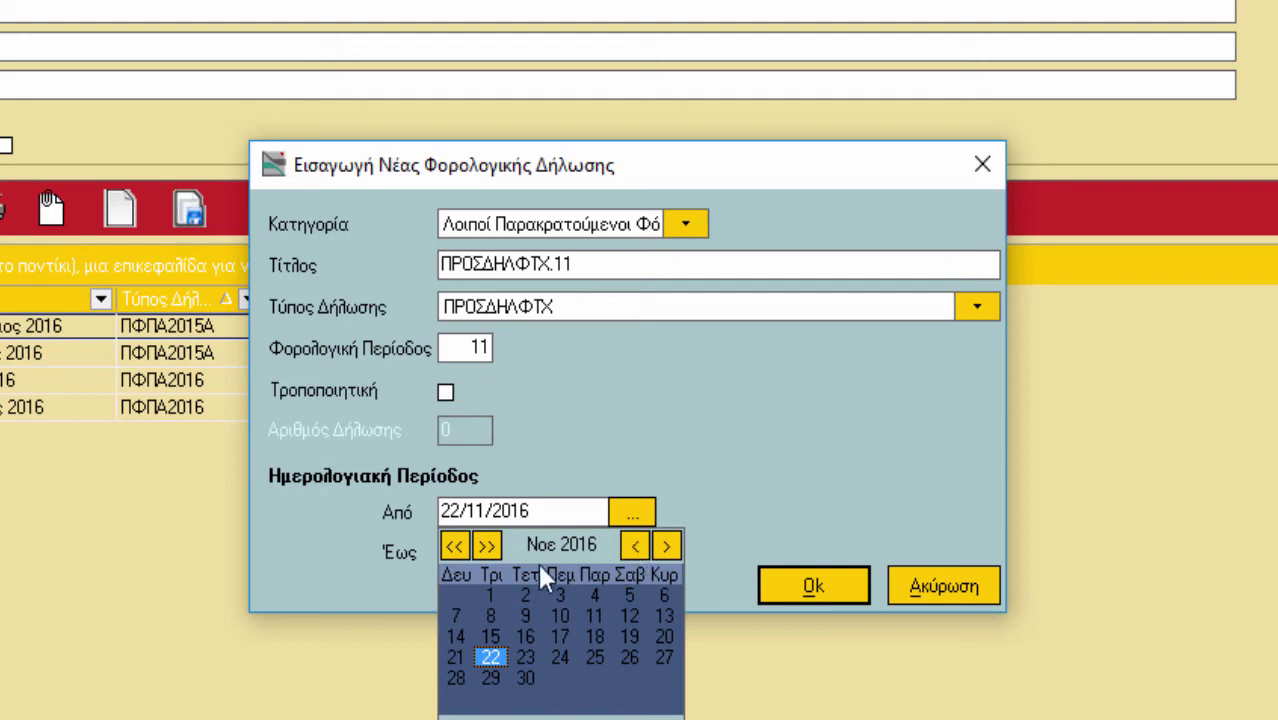
{"action": "left_click", "coordinate": [491, 597]}
{"action": "left_click", "coordinate": [640, 552]}
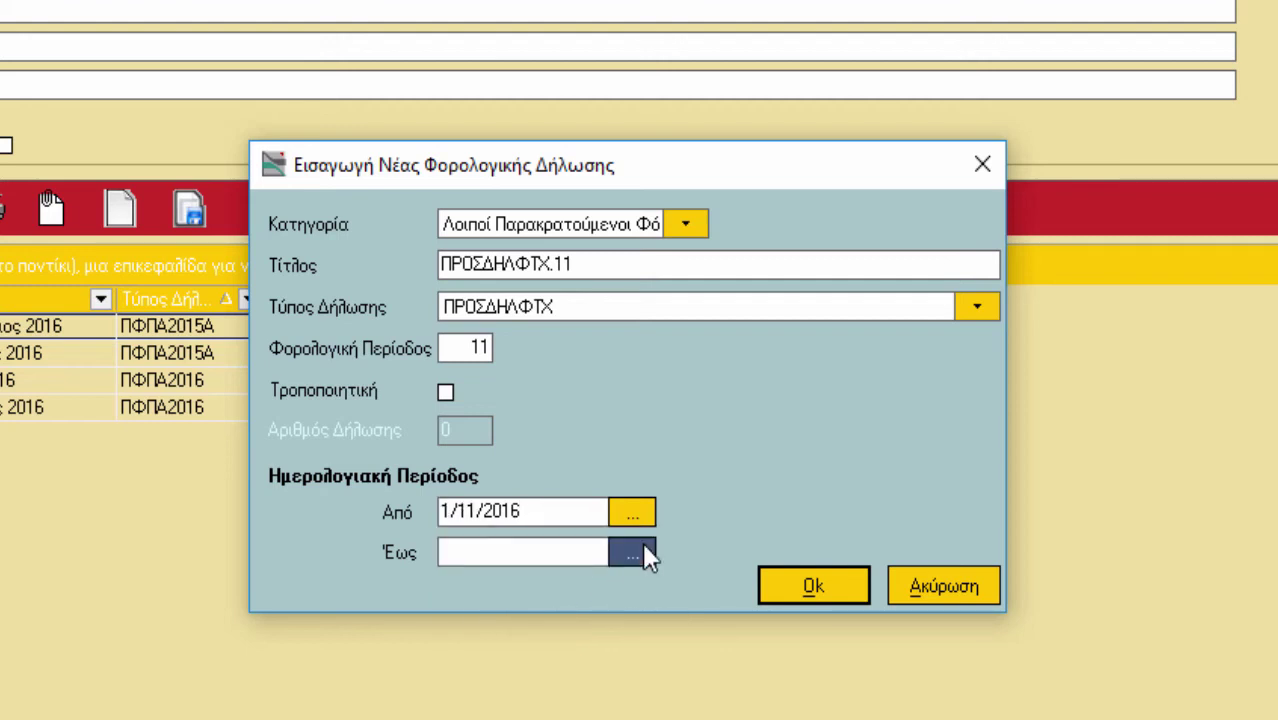
{"action": "left_click", "coordinate": [522, 712]}
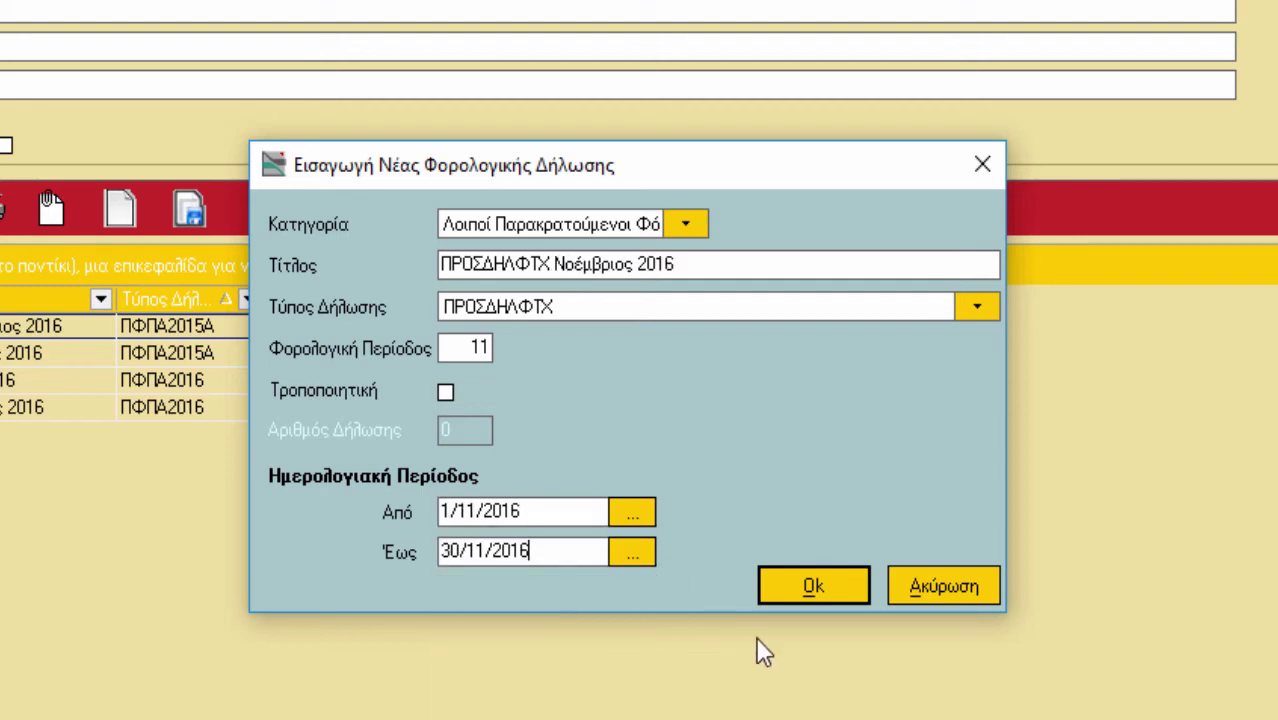
{"action": "left_click", "coordinate": [826, 600]}
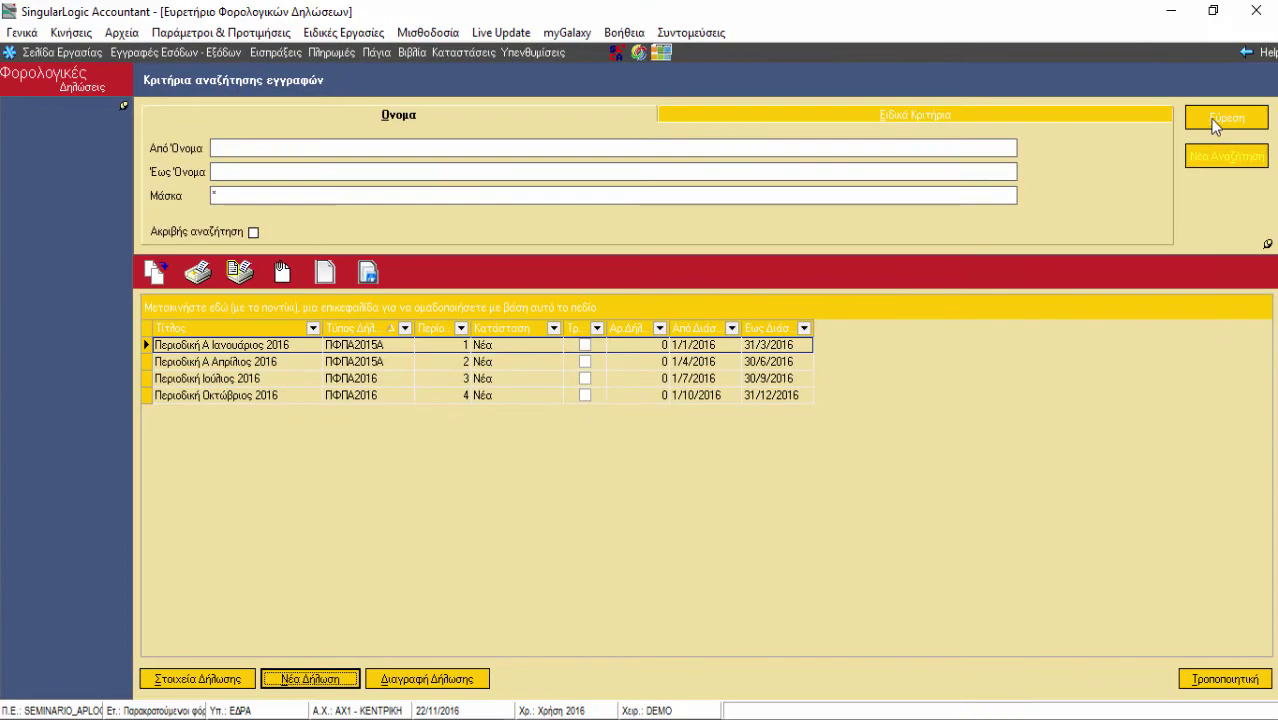
Find and open the declaration ΠΡΟΣΔΗΛΦΤΧ Νοέμβριος 2016 and calculate the values of its form.
{"action": "left_click", "coordinate": [459, 351]}
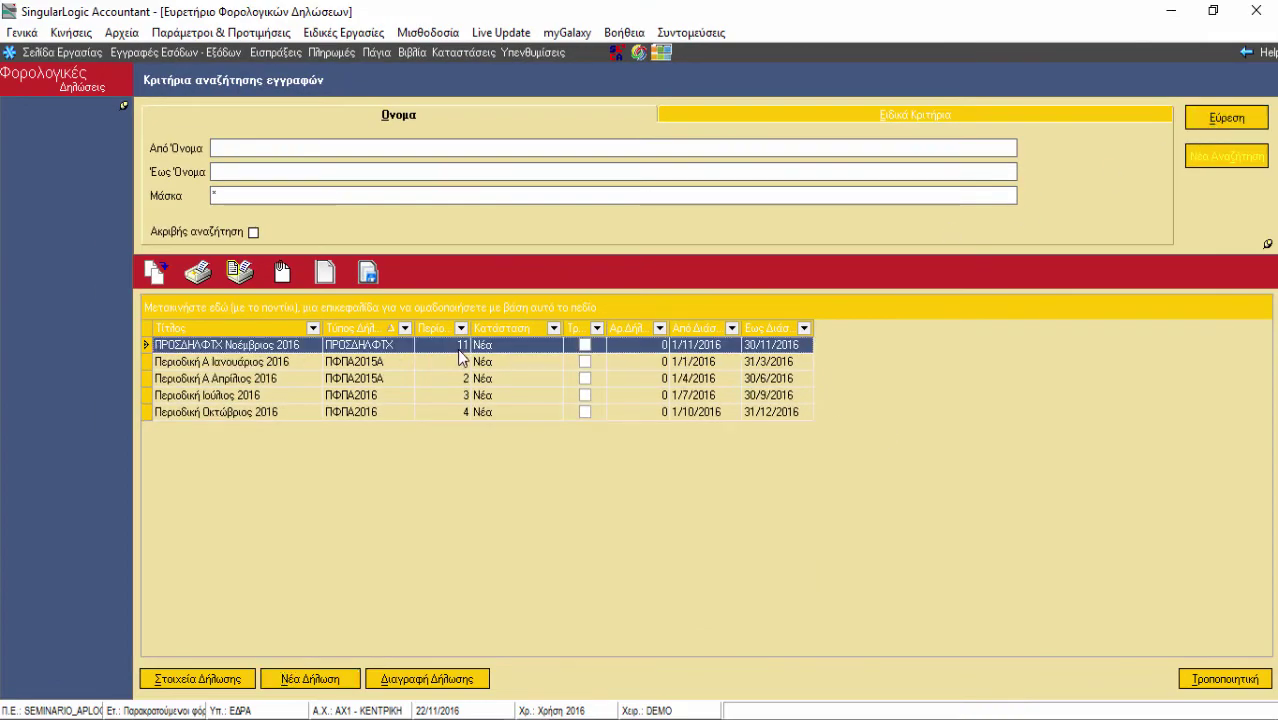
{"action": "double_click", "coordinate": [459, 358]}
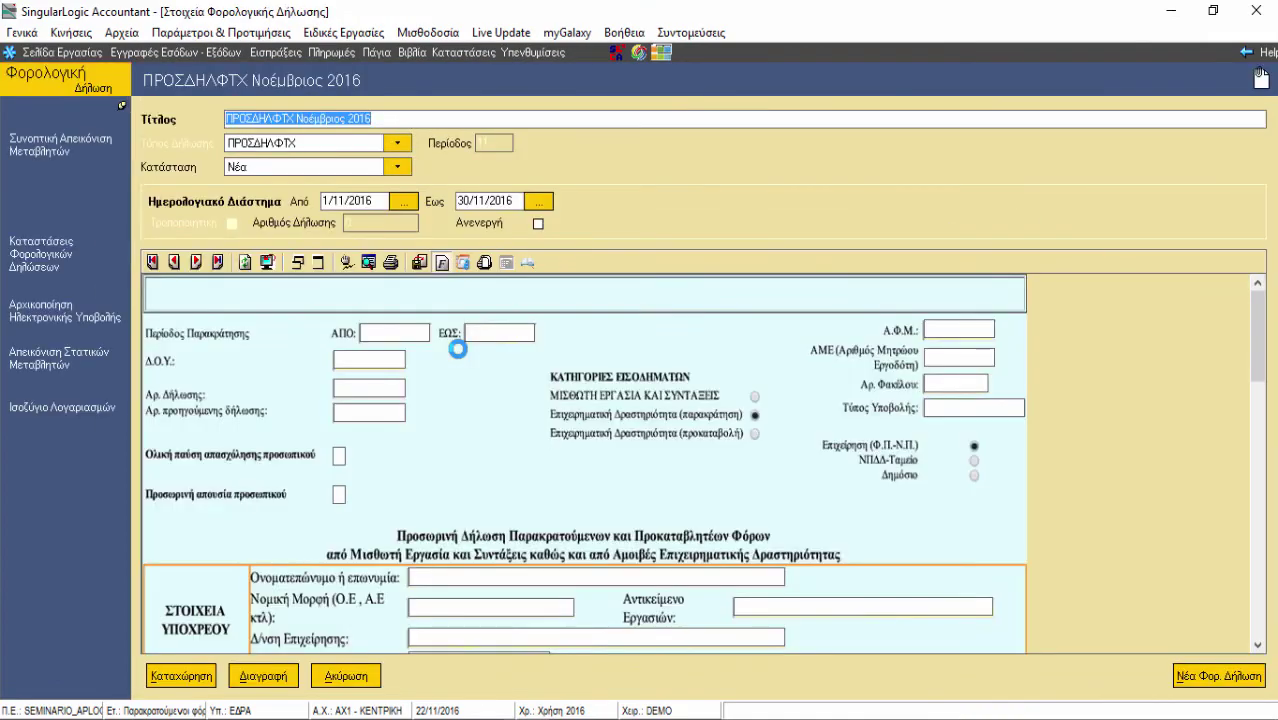
{"action": "left_click", "coordinate": [267, 261]}
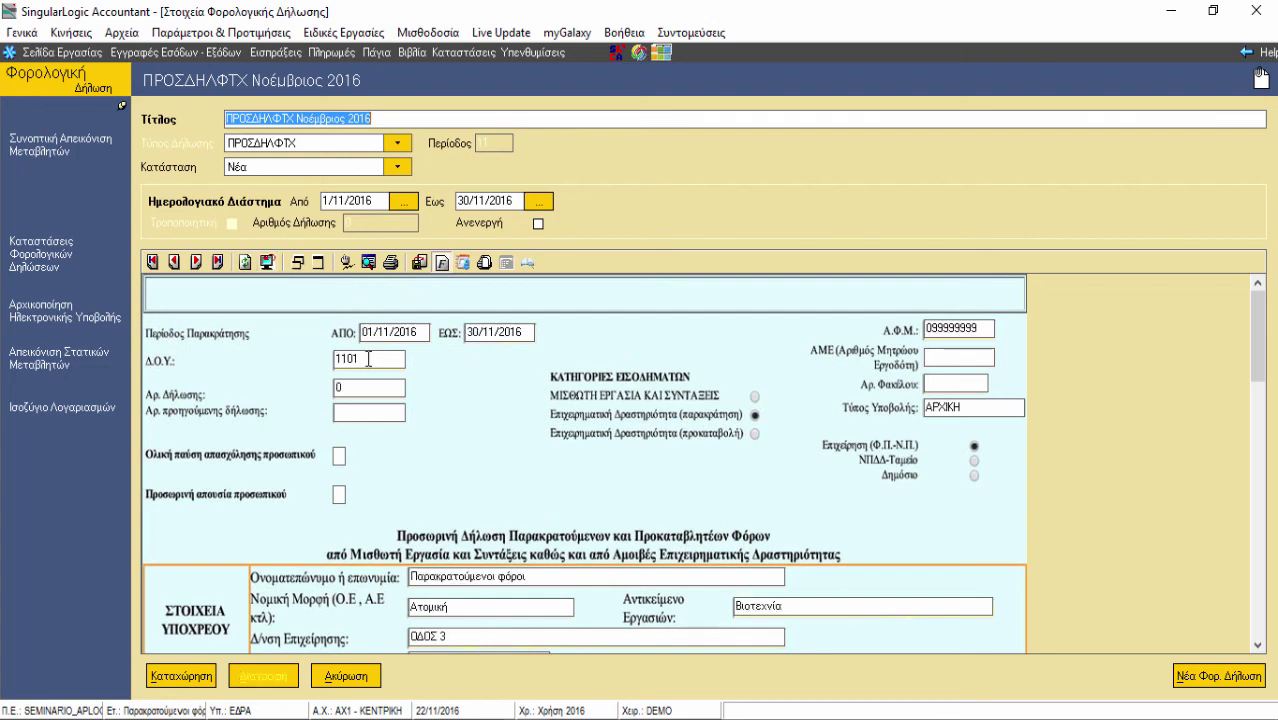
Check the business-activity withholding section of the declaration form and save the declaration.
{"action": "scroll", "coordinate": [370, 363], "scroll_direction": "down", "scroll_amount": 15}
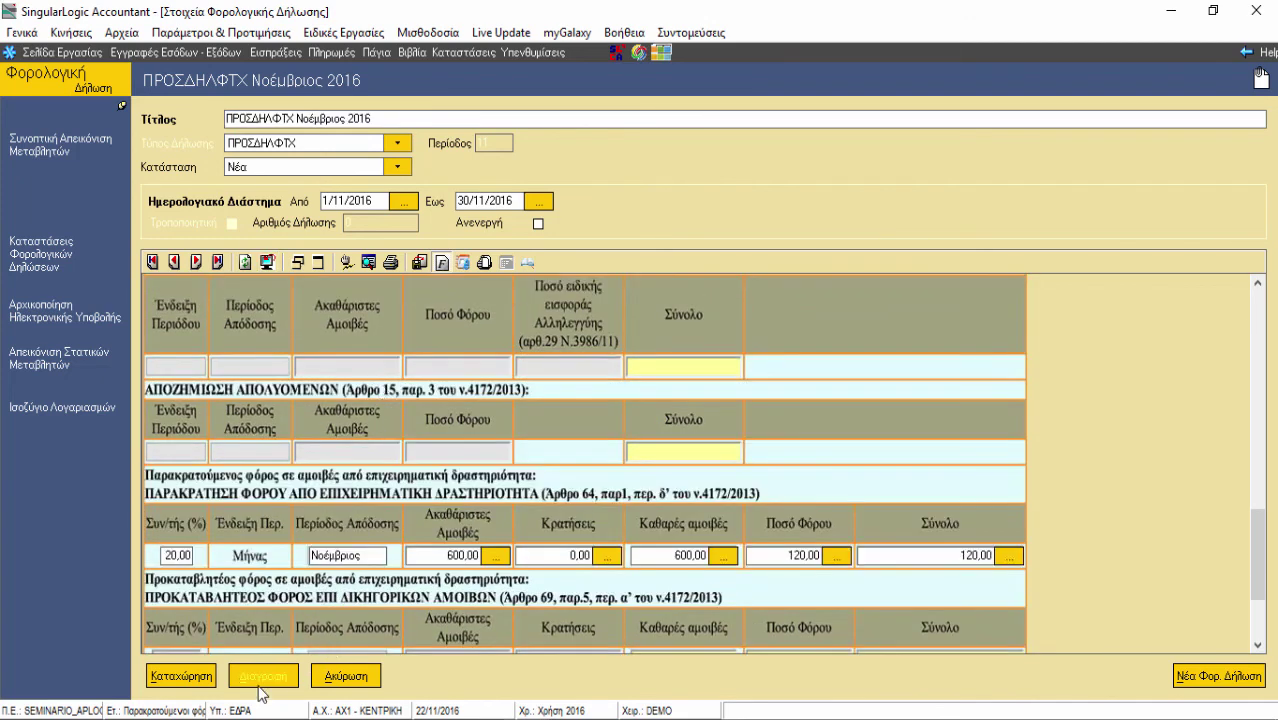
{"action": "left_click", "coordinate": [193, 678]}
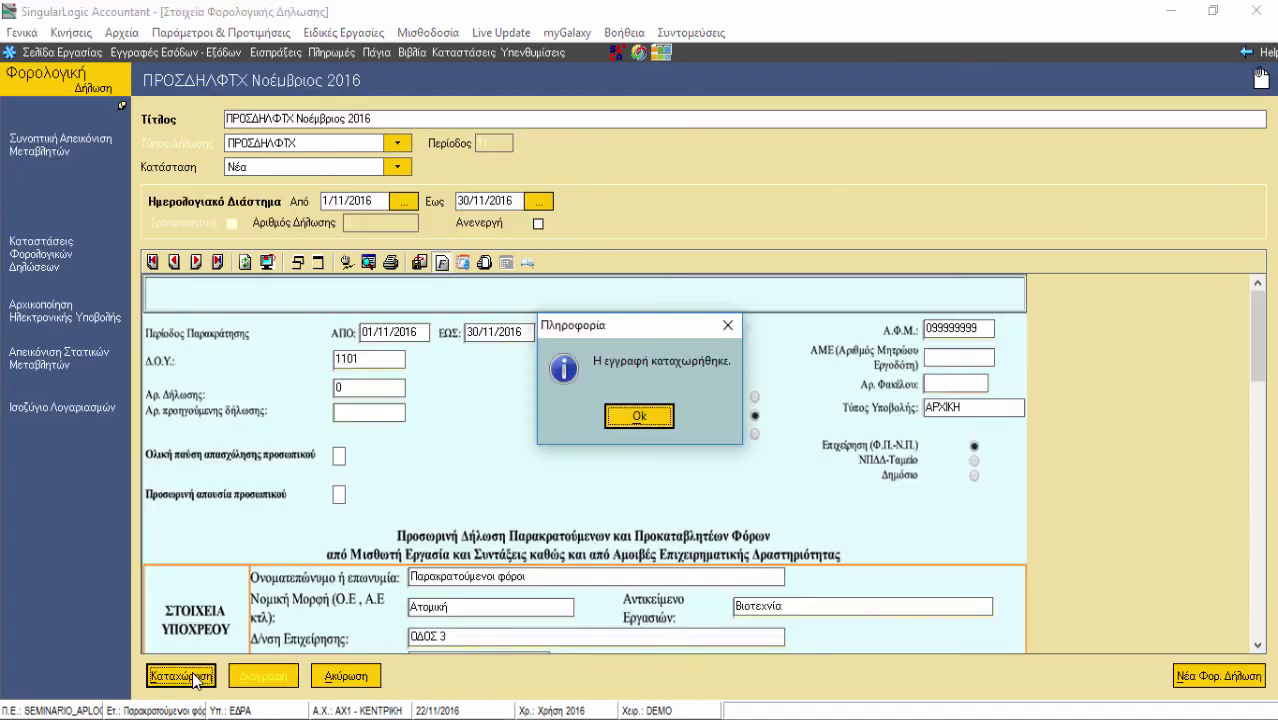
{"action": "left_click", "coordinate": [658, 420]}
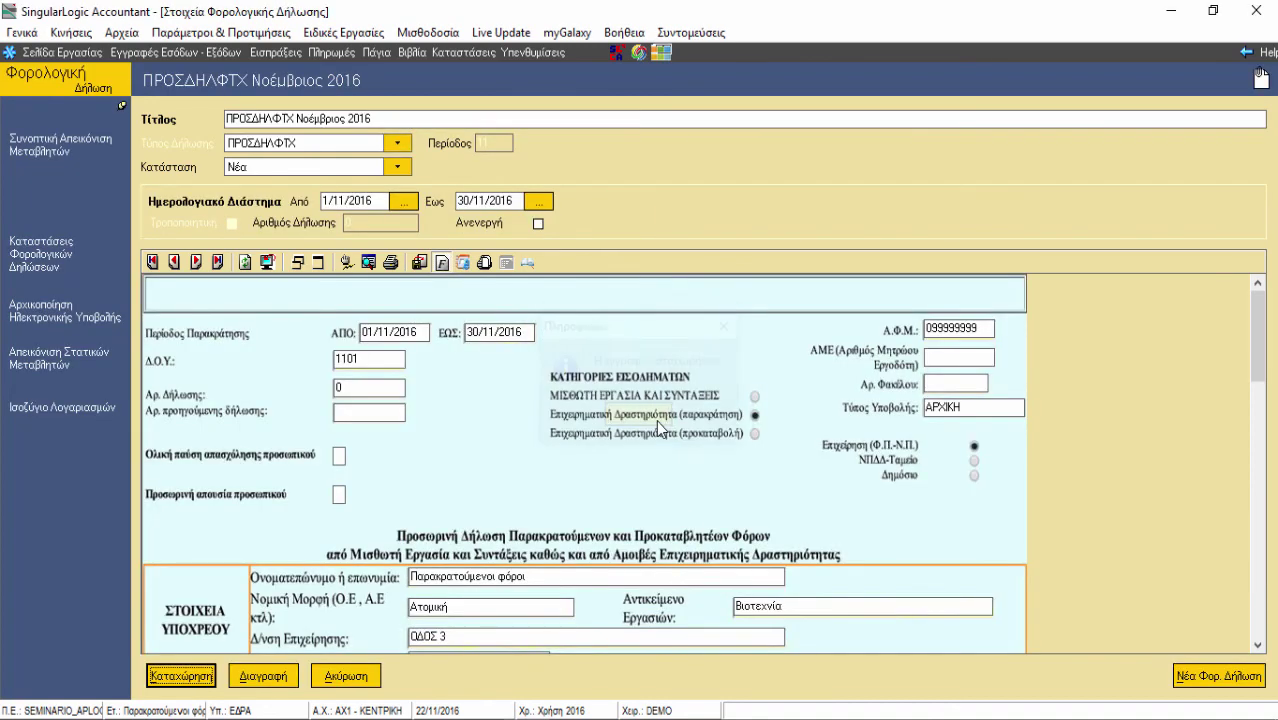